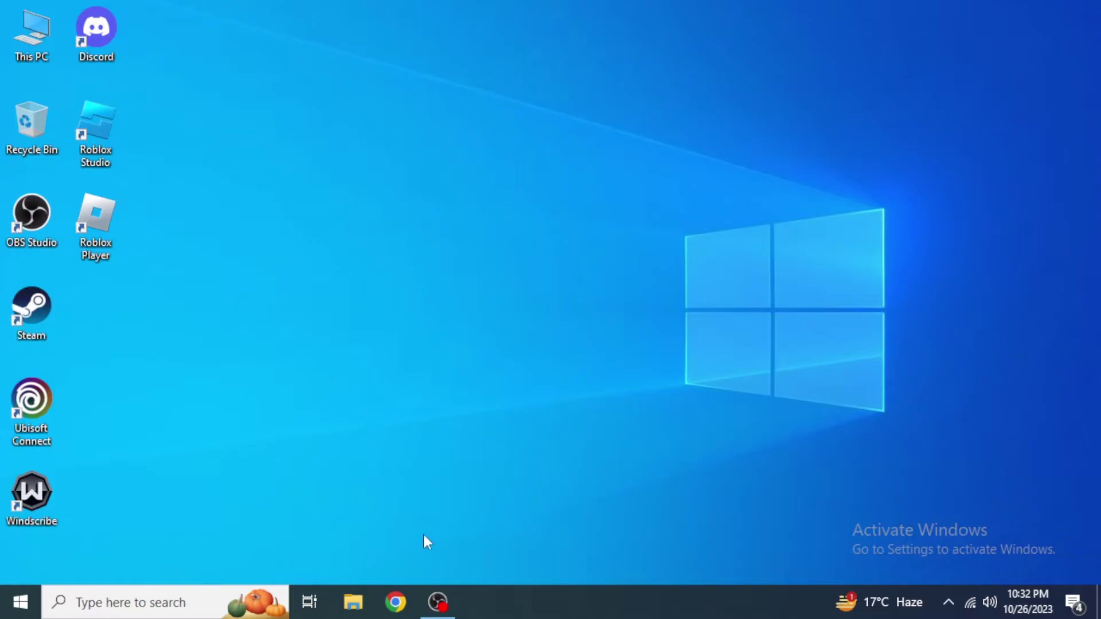
# - Search Google for 'topgg' in Chrome and open the top.gg Discord Bots site
pyautogui.click(395, 599)
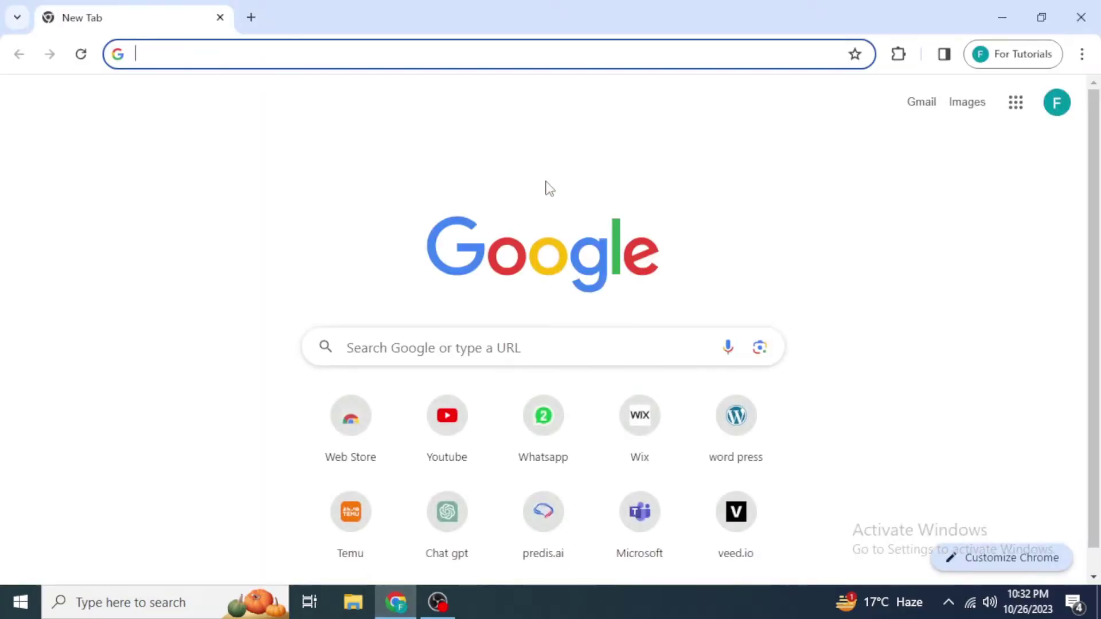
pyautogui.write('topgg')
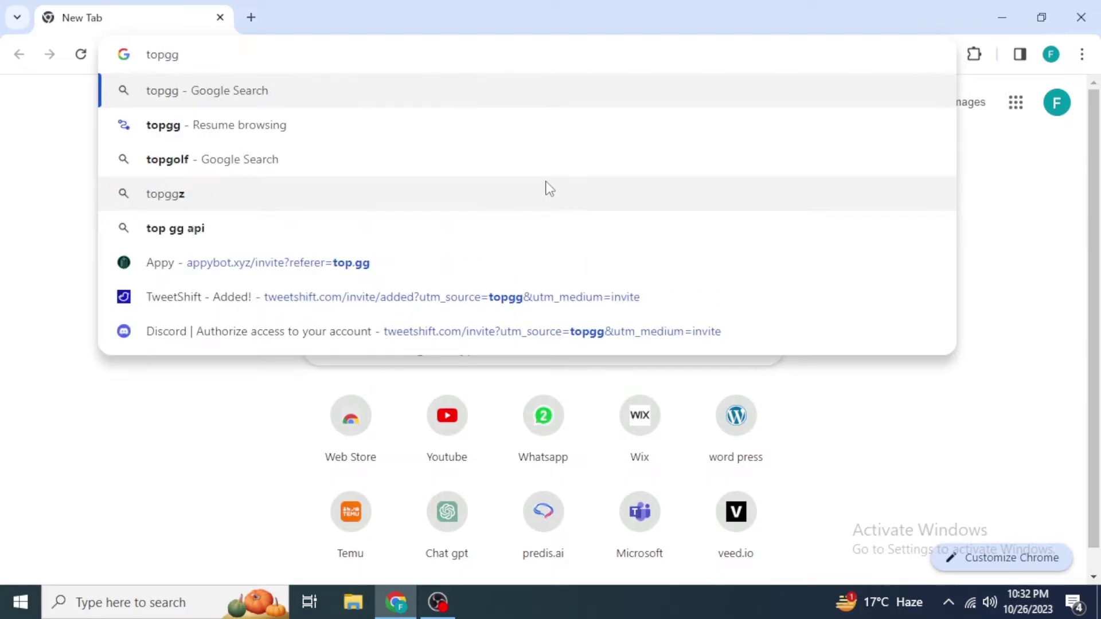
pyautogui.press('Return')
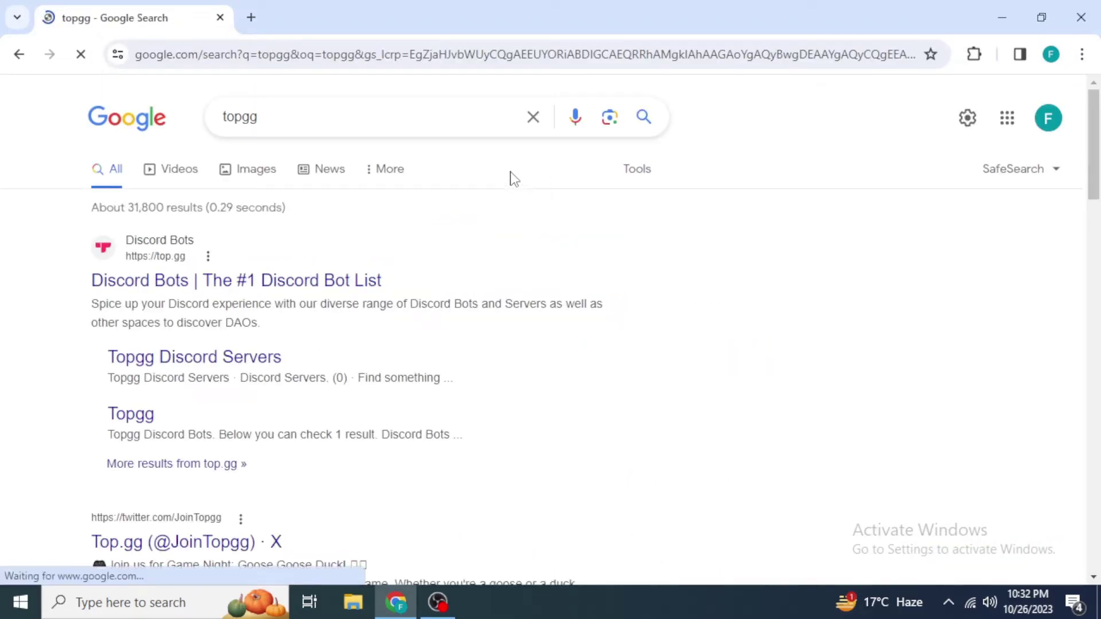
pyautogui.click(172, 264)
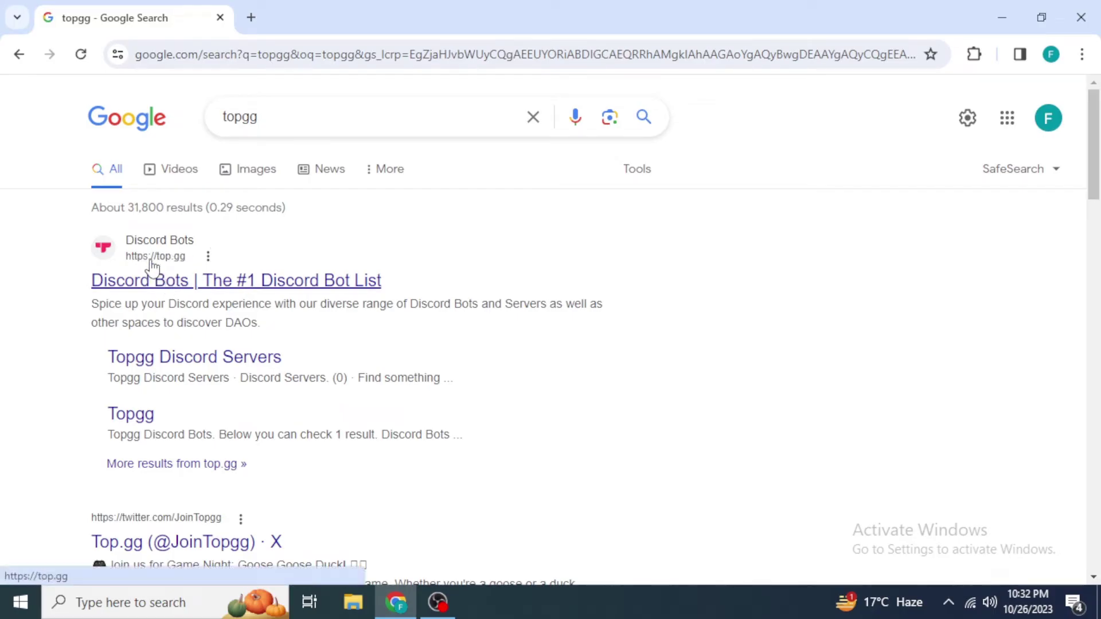
pyautogui.click(157, 281)
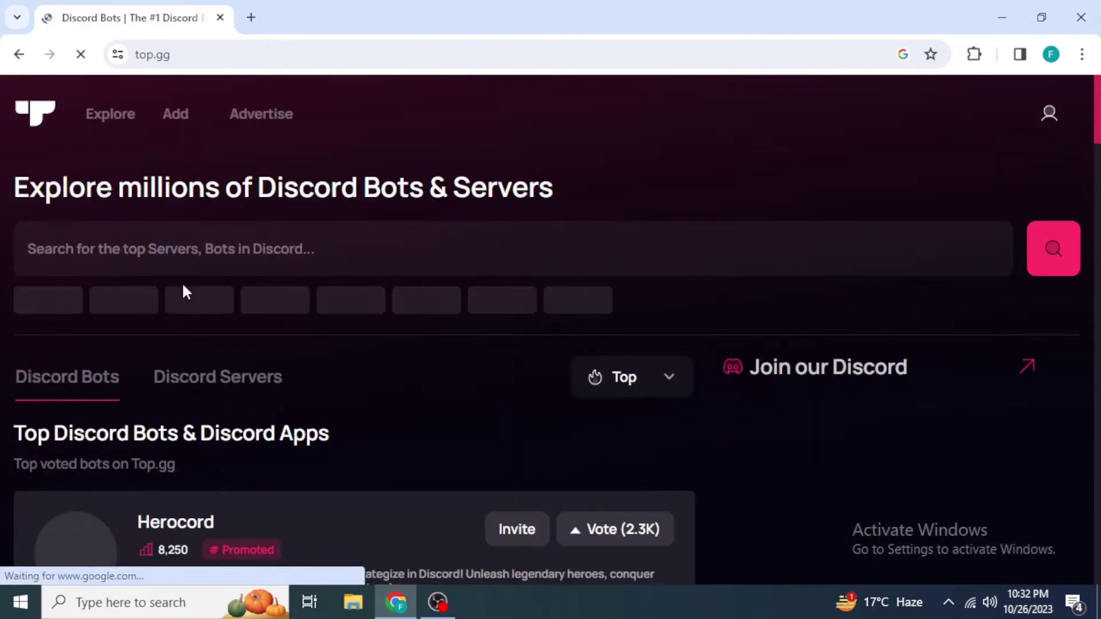
pyautogui.click(223, 261)
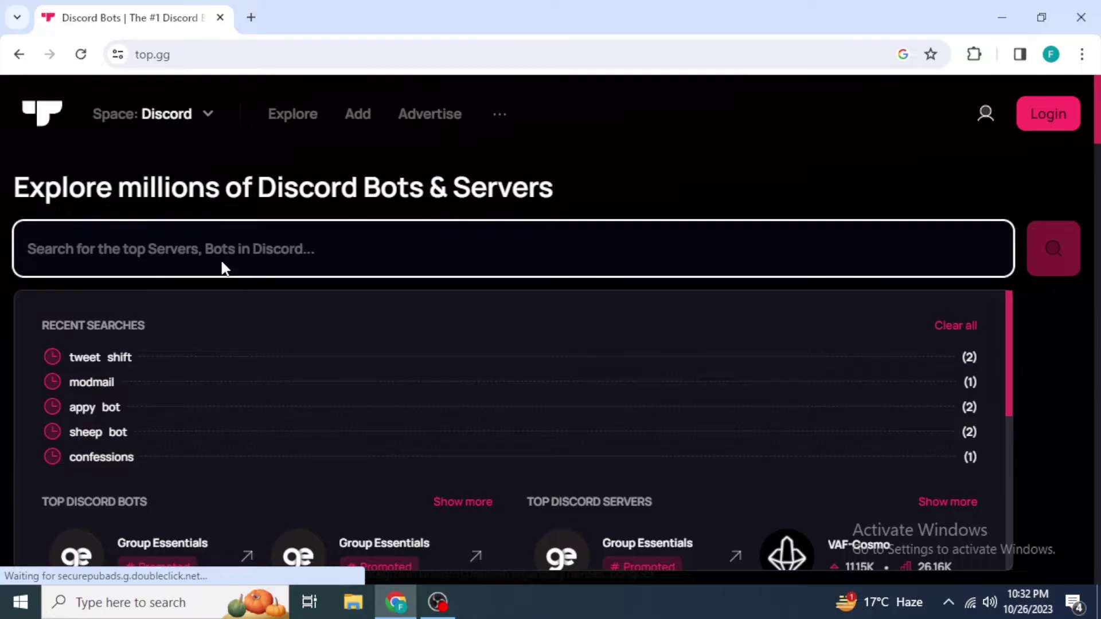
# - Search top.gg for 'tweet shift' and invite the TweetShift bot from the results
pyautogui.write('tweet ')
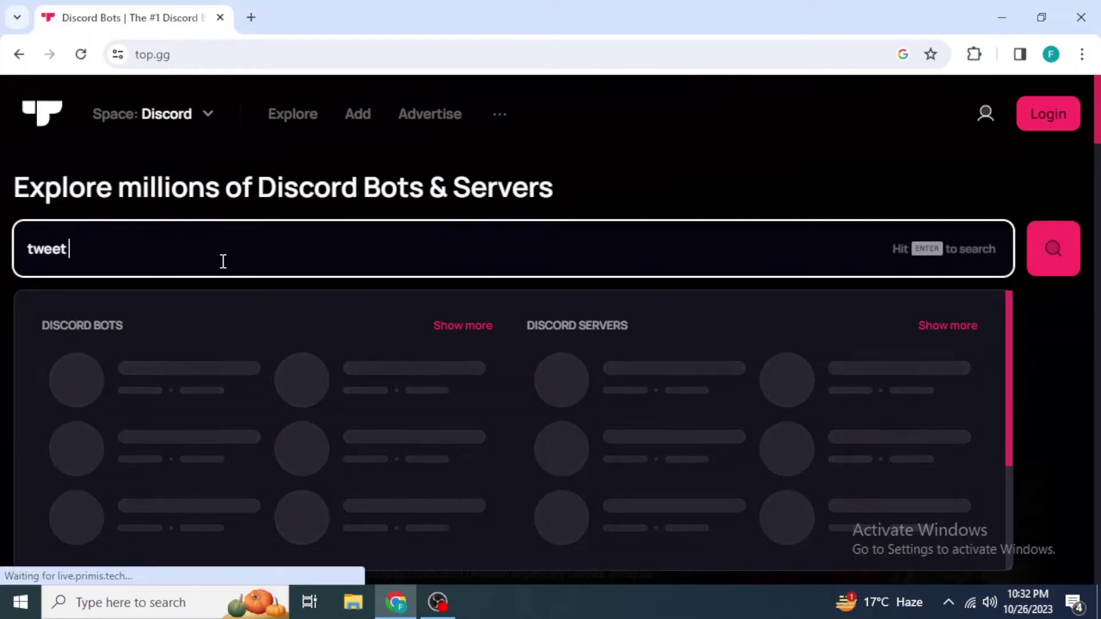
pyautogui.write('shift')
pyautogui.press('Return')
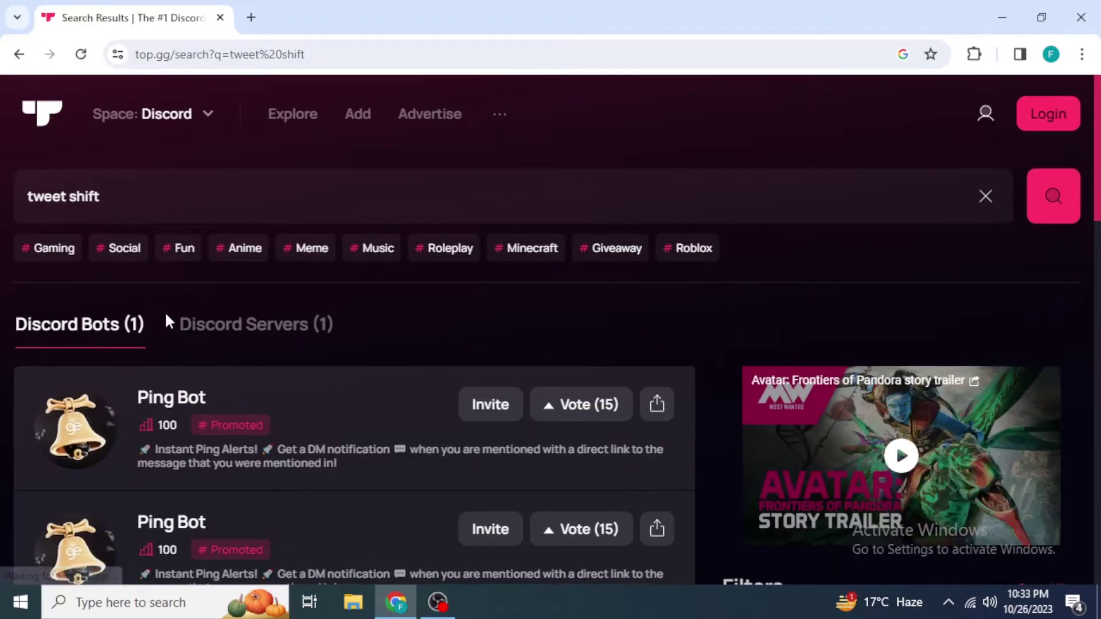
pyautogui.scroll(-5, 166, 319)
pyautogui.scroll(1, 166, 320)
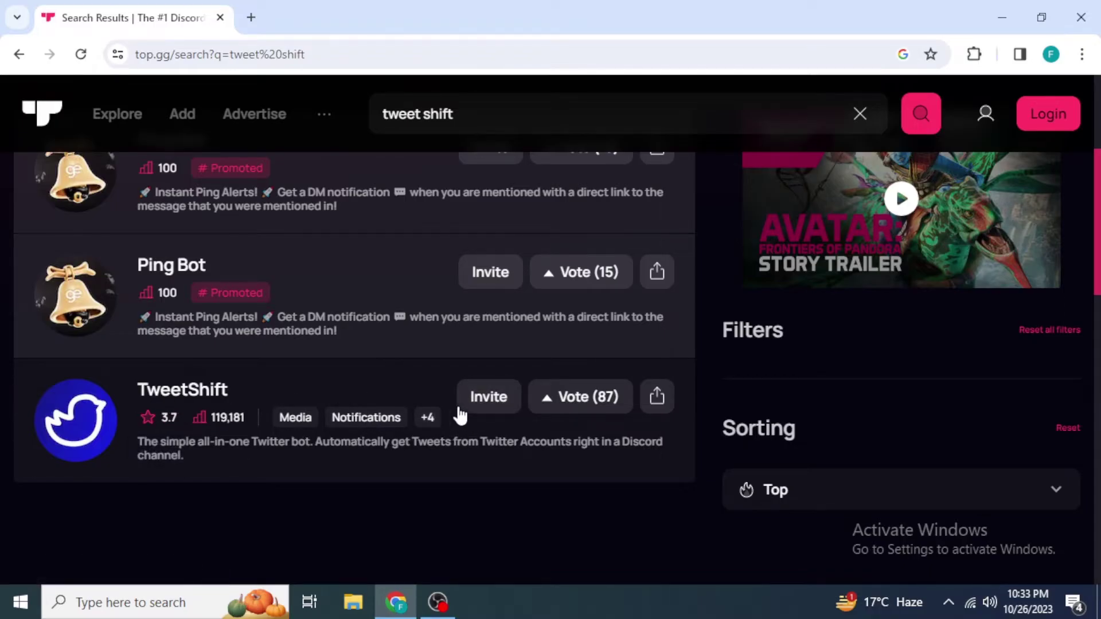
pyautogui.click(476, 410)
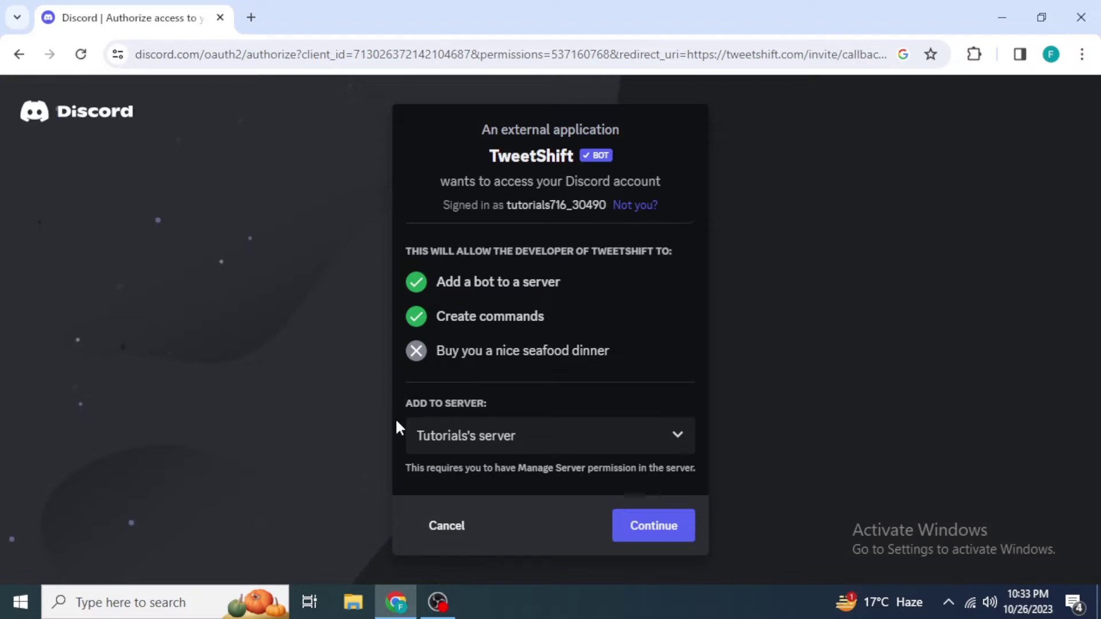
# - Add TweetShift to Server 1, authorize its permissions and pass the hCaptcha check
pyautogui.click(506, 445)
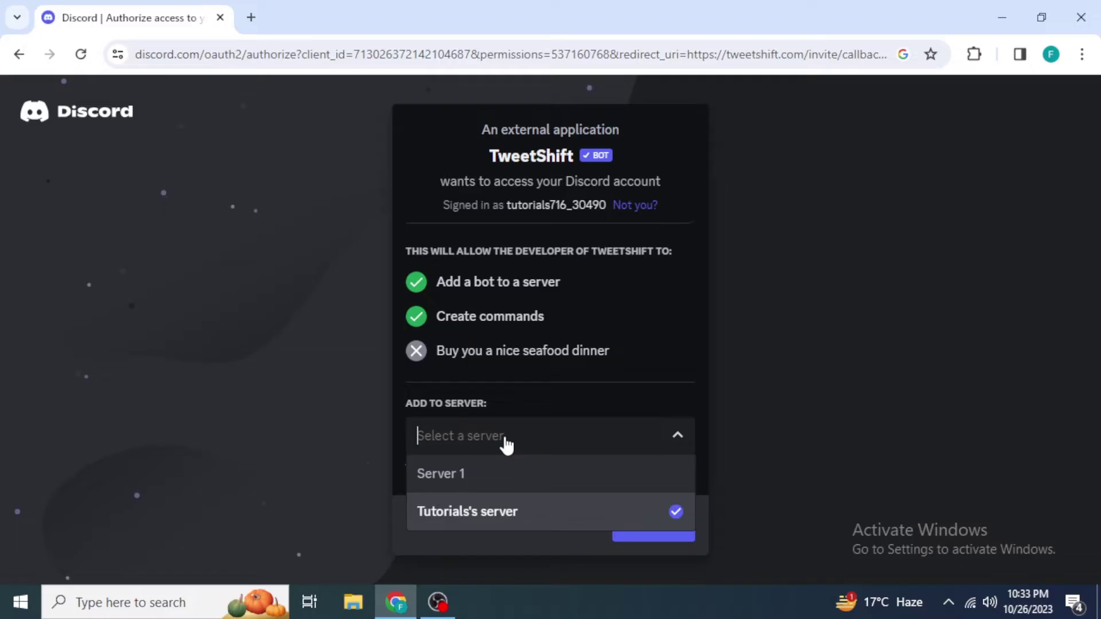
pyautogui.click(502, 472)
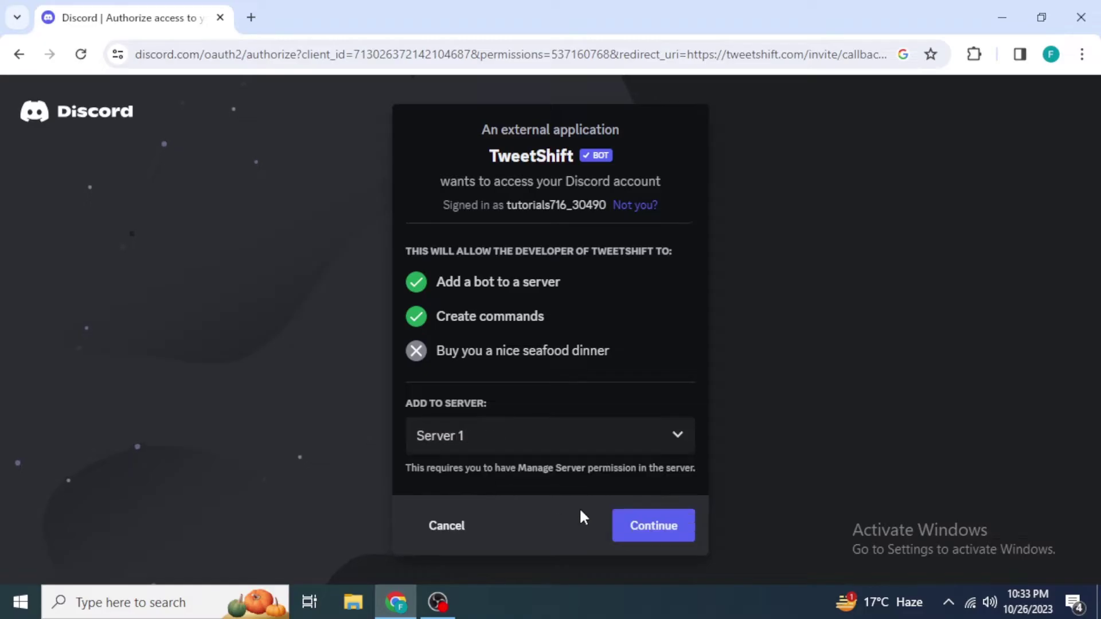
pyautogui.click(634, 532)
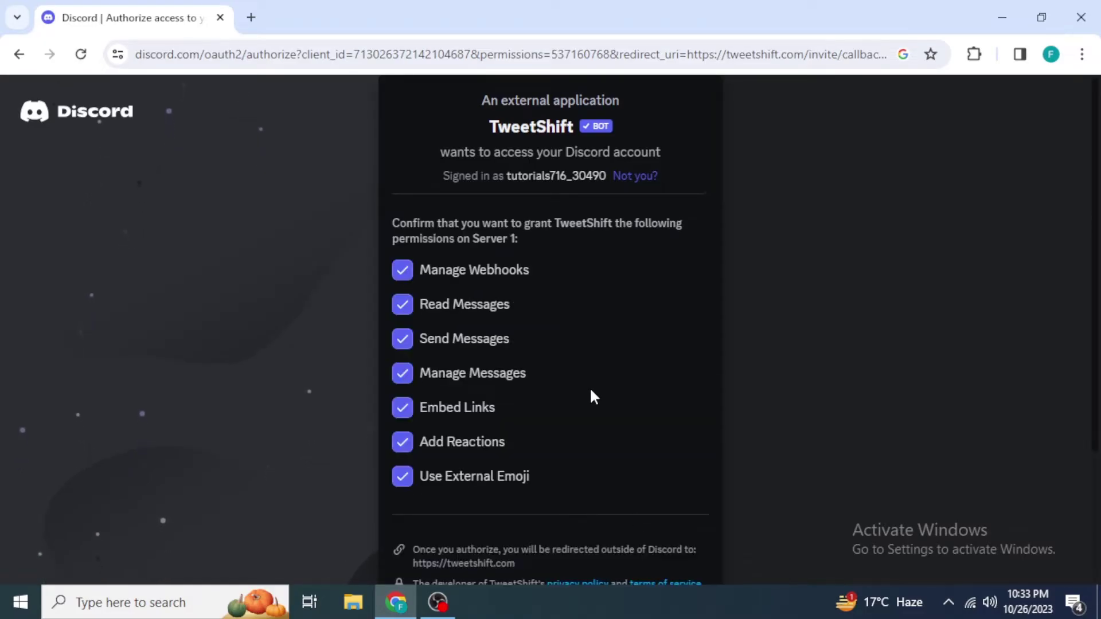
pyautogui.scroll(-3, 592, 403)
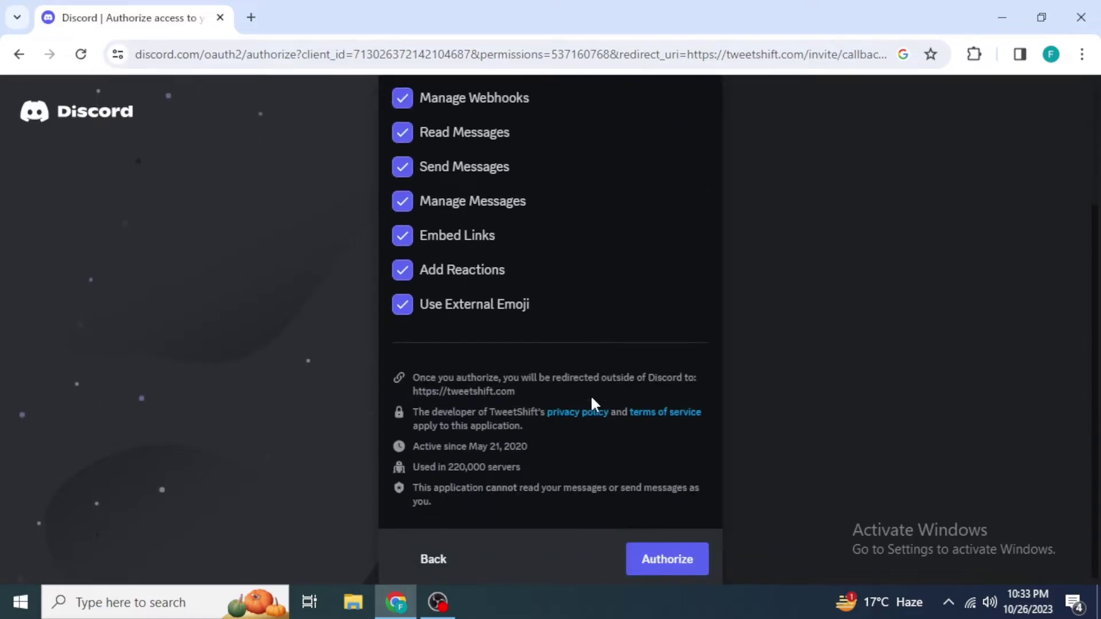
pyautogui.scroll(3, 524, 322)
pyautogui.scroll(-3, 525, 323)
pyautogui.click(702, 566)
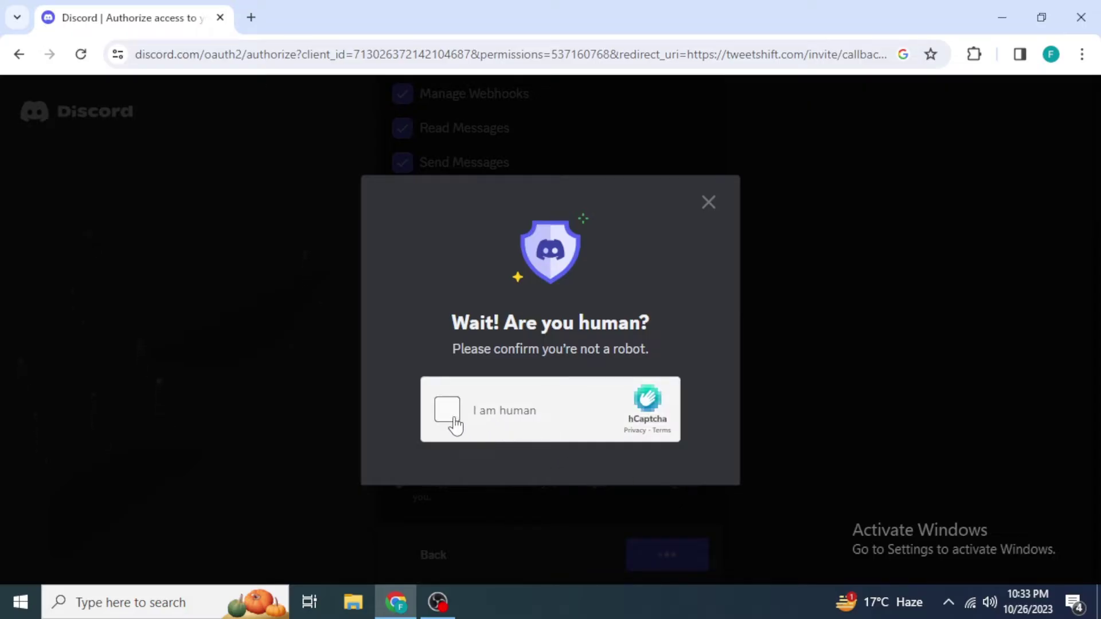
pyautogui.click(453, 411)
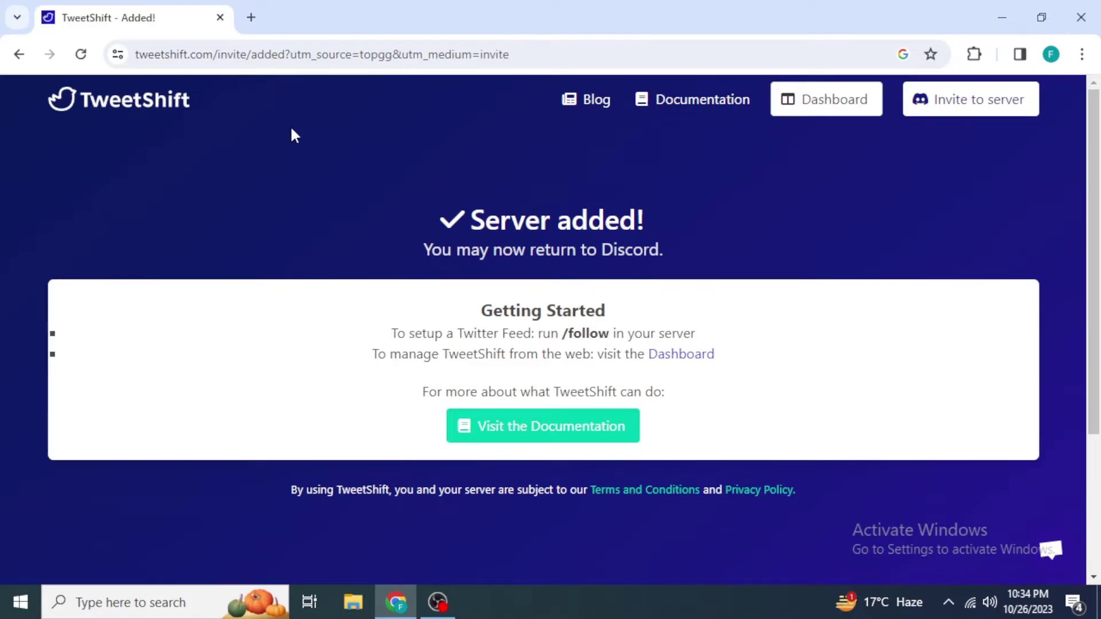
# - Minimize the browser to get back to the desktop
pyautogui.click(992, 2)
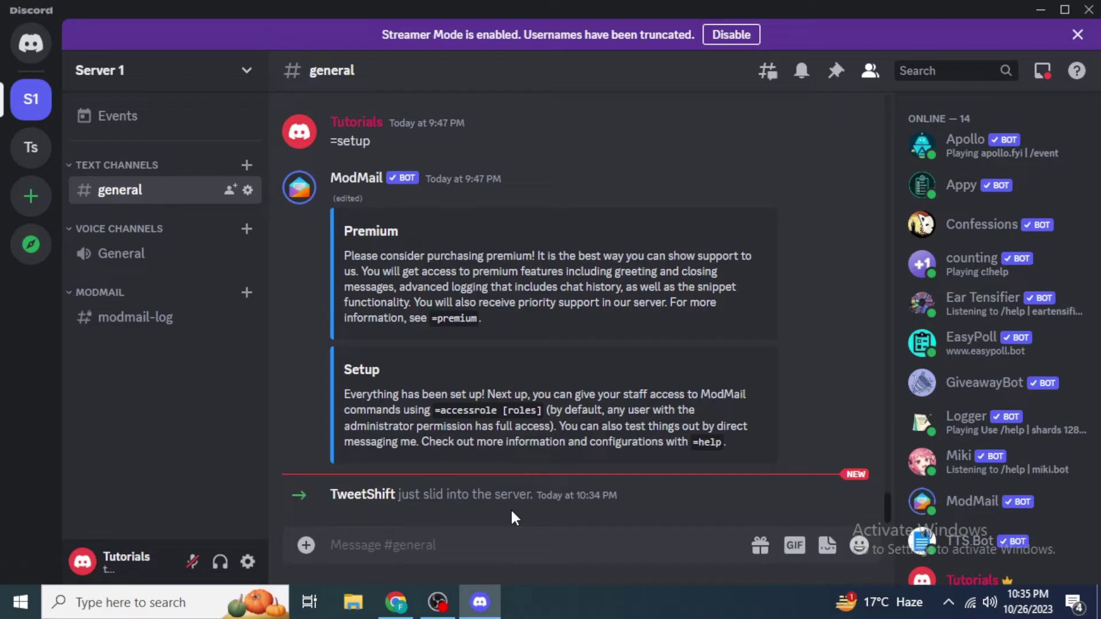
# - Send TweetShift's /help command from the #general message box
pyautogui.click(497, 541)
pyautogui.write('/')
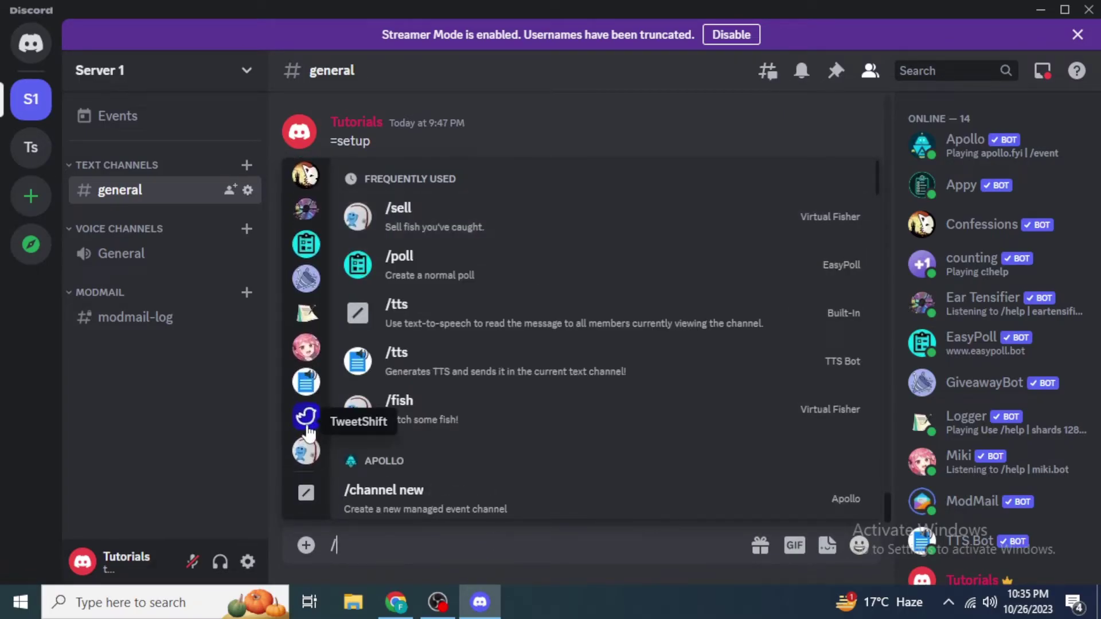
pyautogui.click(307, 418)
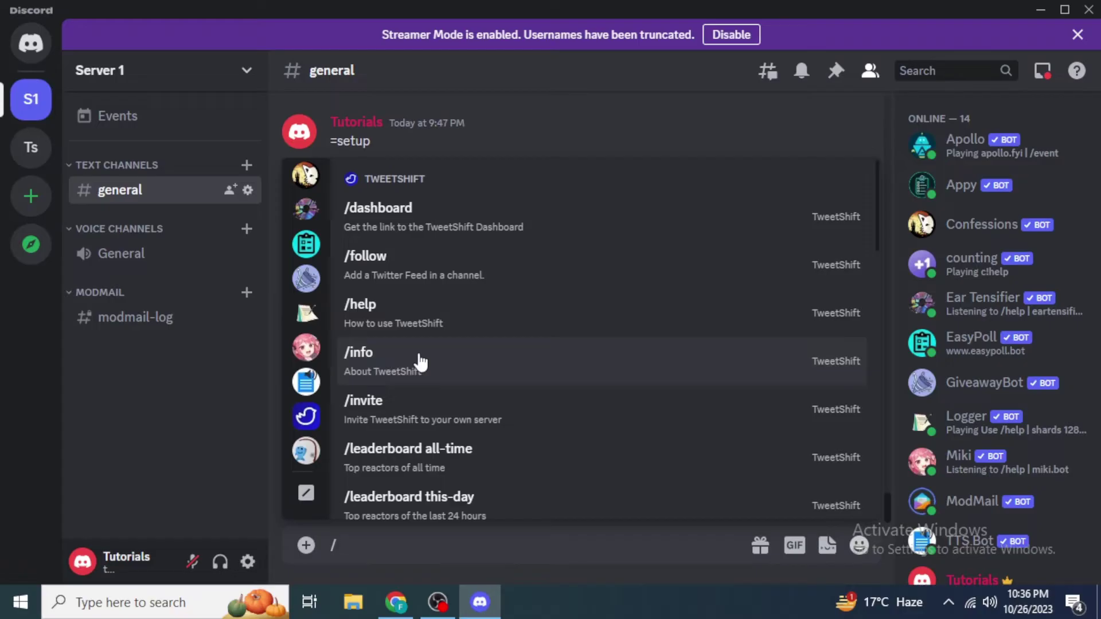
pyautogui.scroll(-10, 420, 361)
pyautogui.scroll(10, 420, 361)
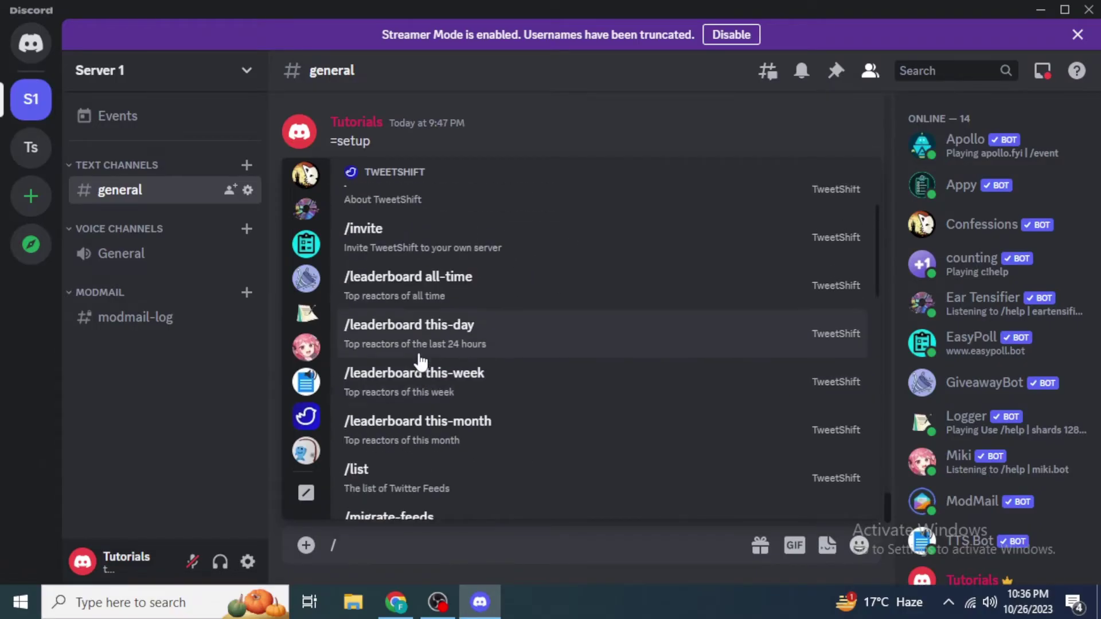
pyautogui.click(422, 319)
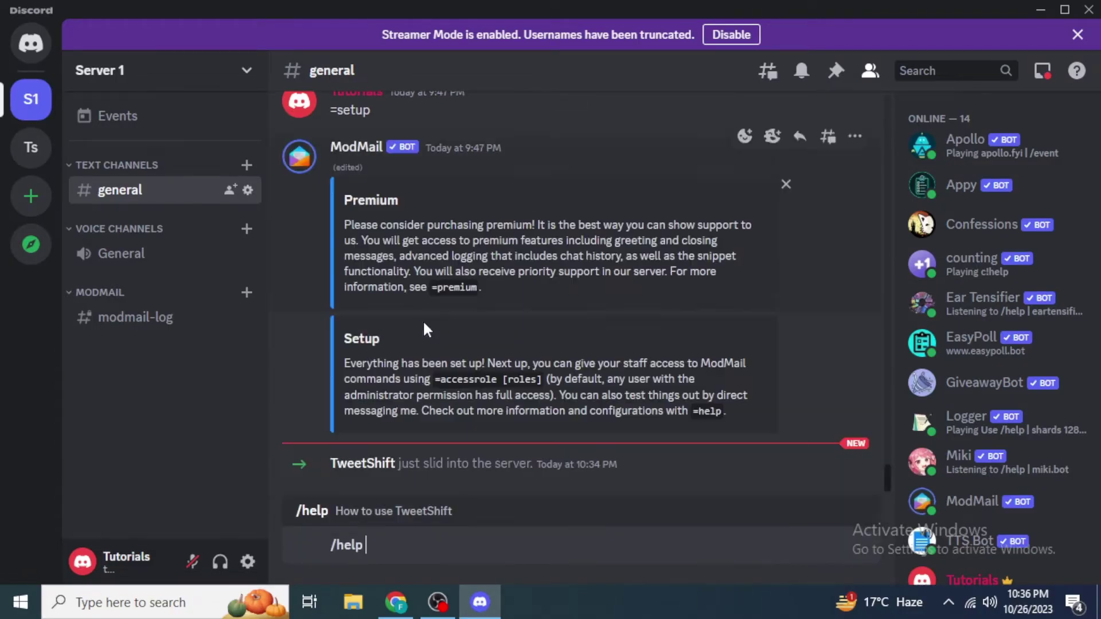
pyautogui.press('Return')
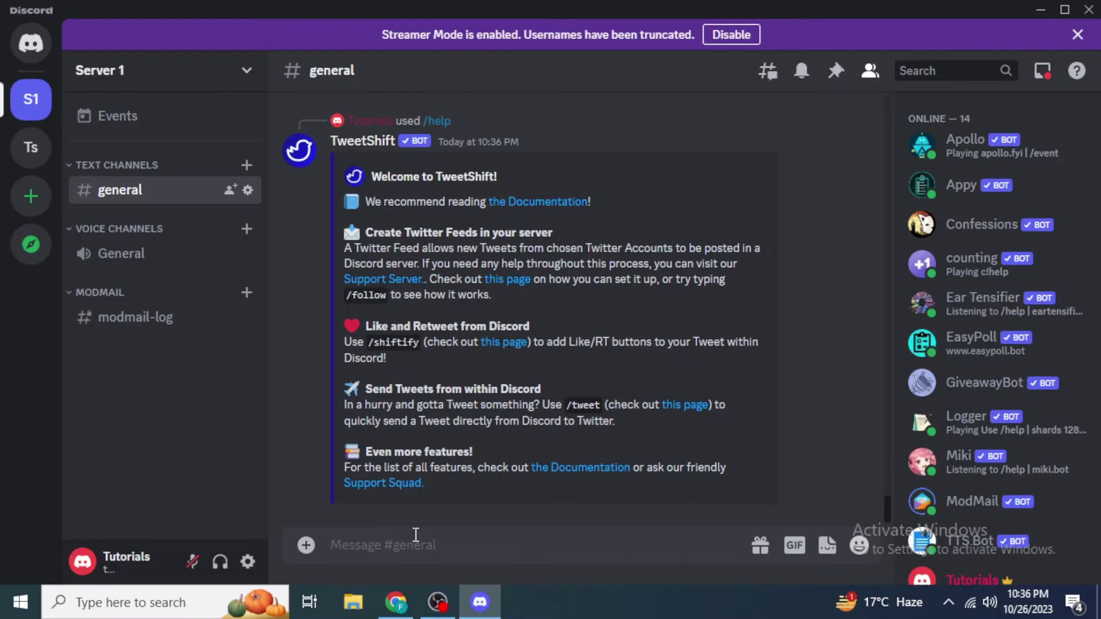
# - Browse TweetShift's slash commands, such as /shiftify, /tweet and /unfollow
pyautogui.write('/')
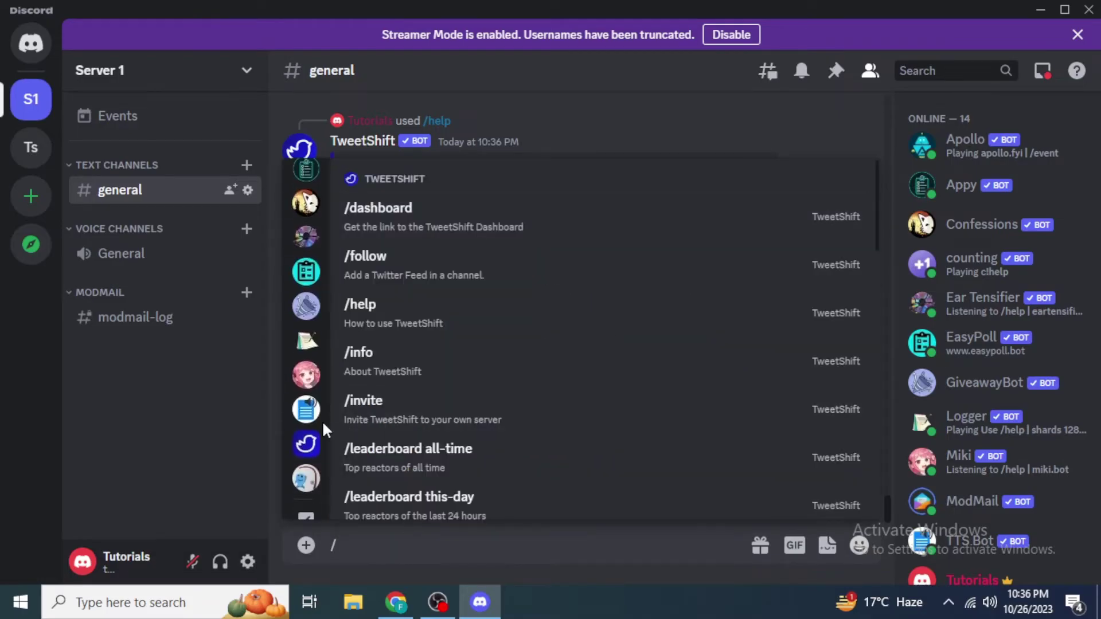
pyautogui.click(306, 445)
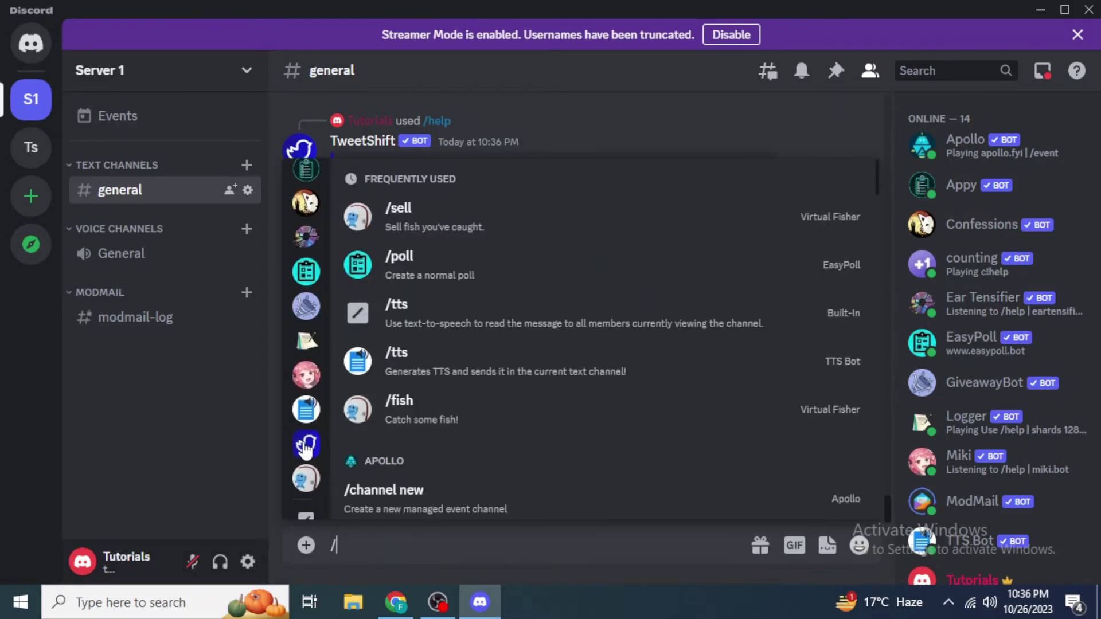
pyautogui.click(305, 446)
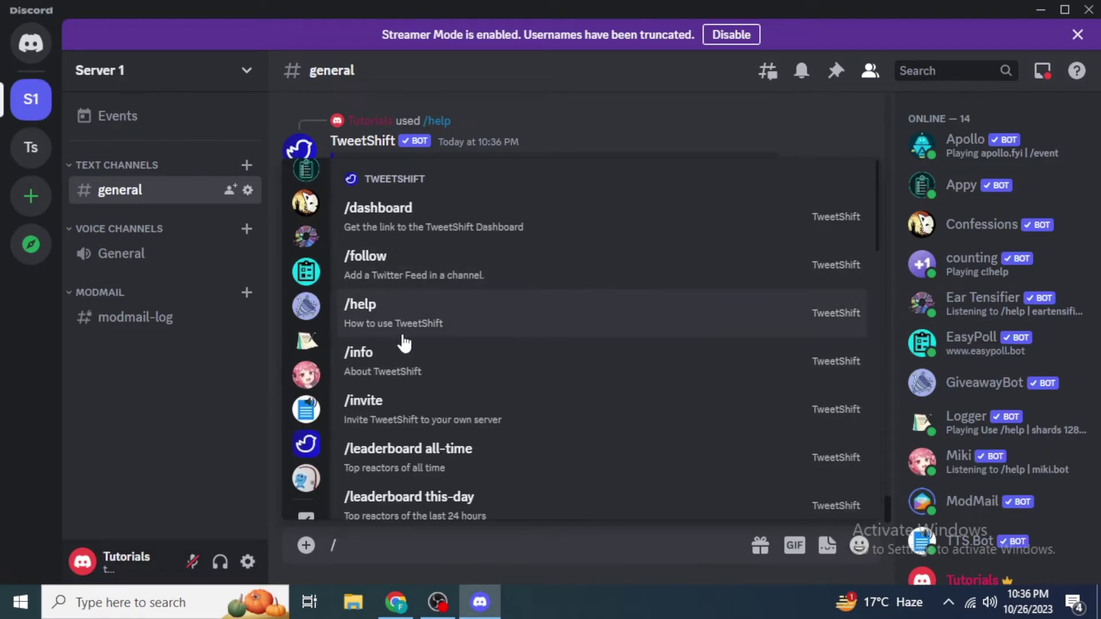
pyautogui.scroll(-8, 404, 342)
pyautogui.scroll(-9, 410, 357)
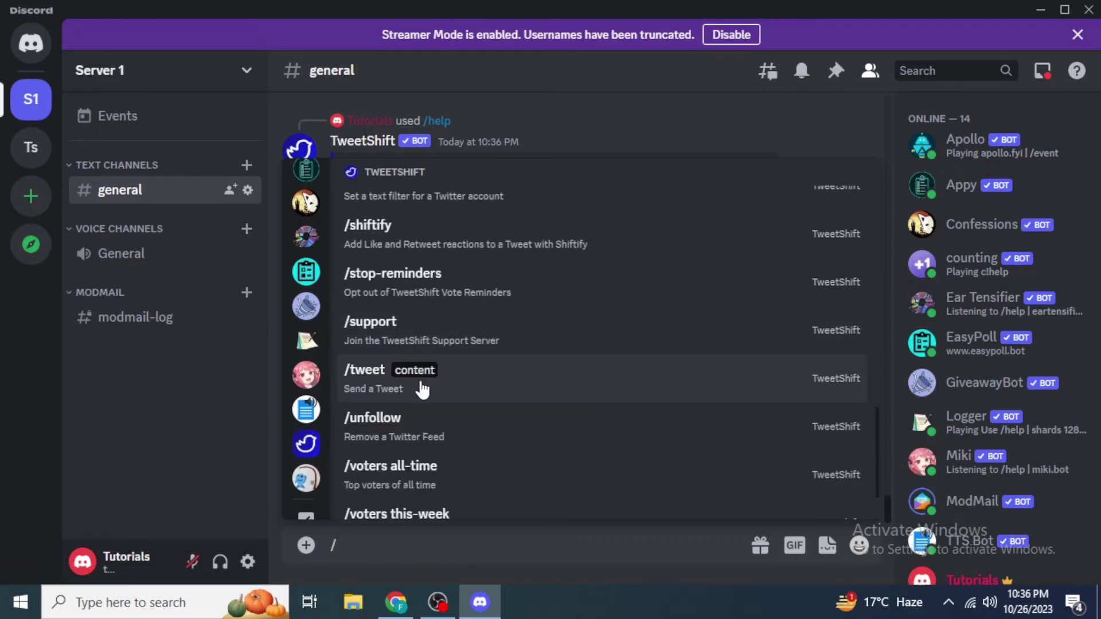
# - Send TweetShift's /tweet command with the content 'abc'
pyautogui.click(539, 386)
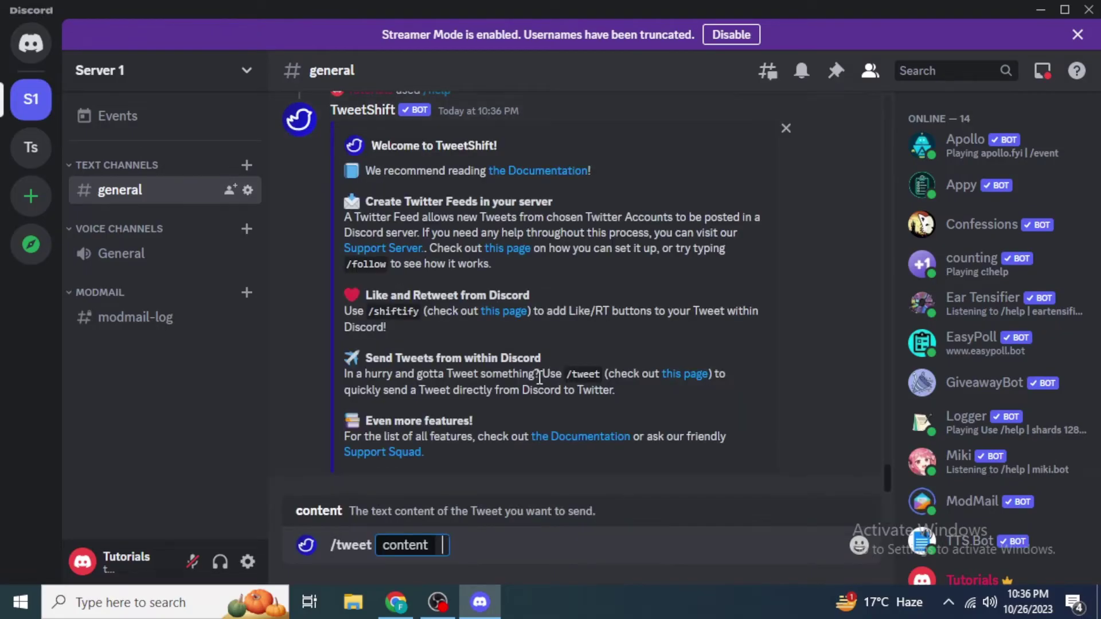
pyautogui.write('abc')
pyautogui.press('Return')
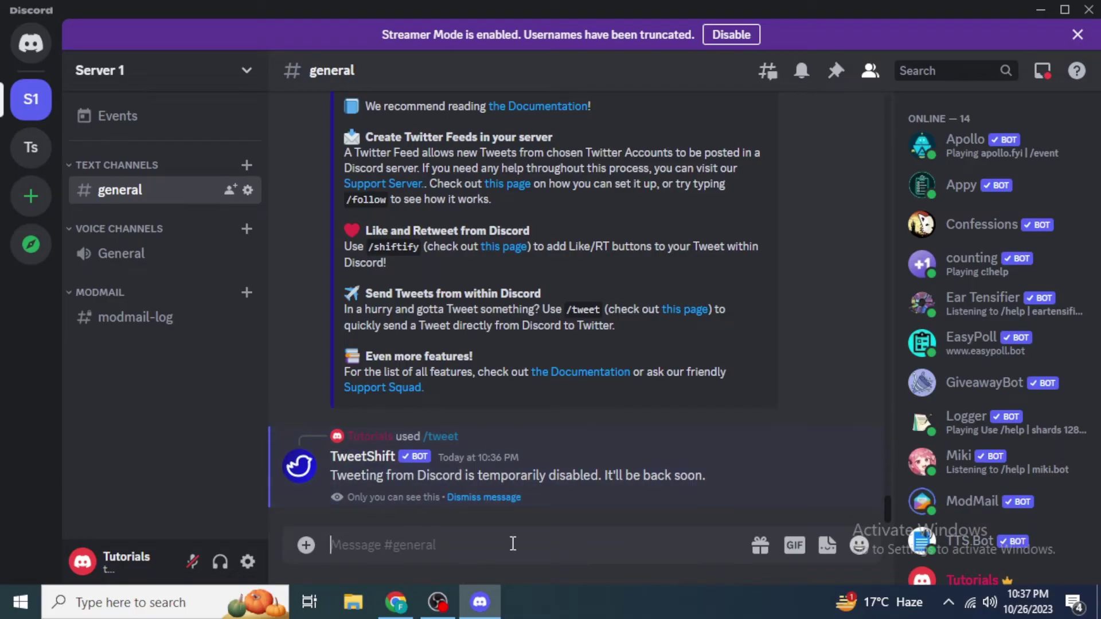
pyautogui.write('/')
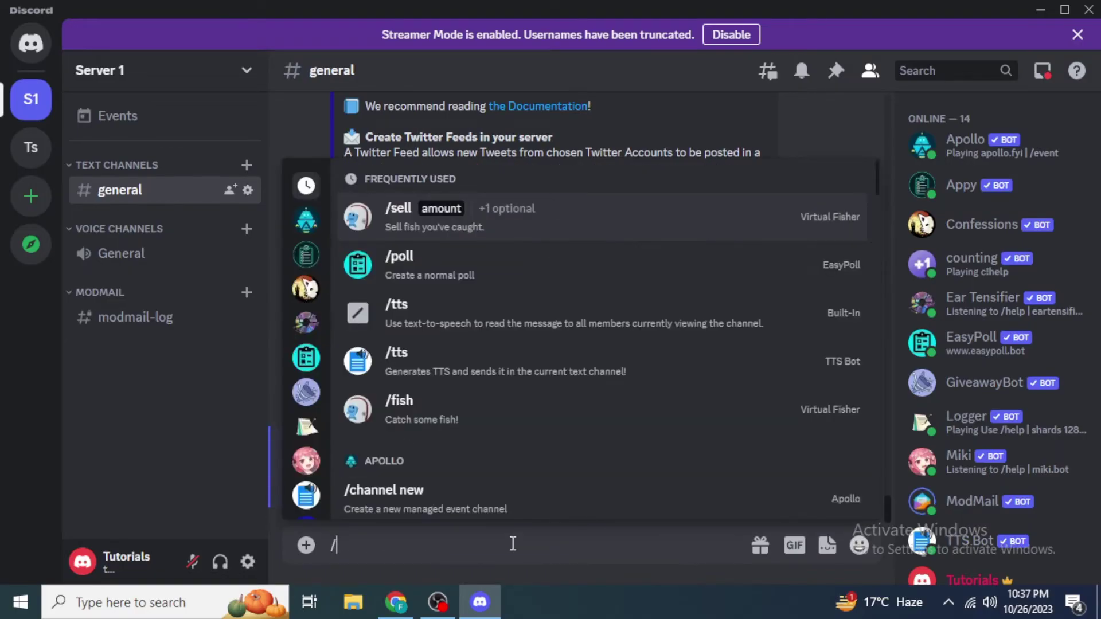
pyautogui.scroll(-2, 307, 459)
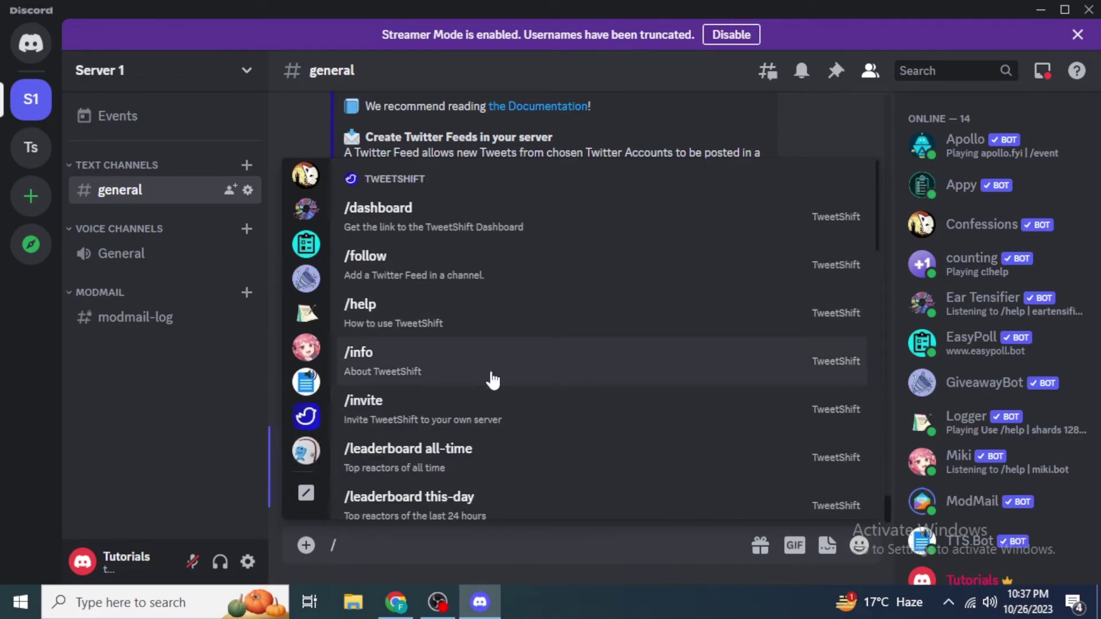
pyautogui.click(400, 274)
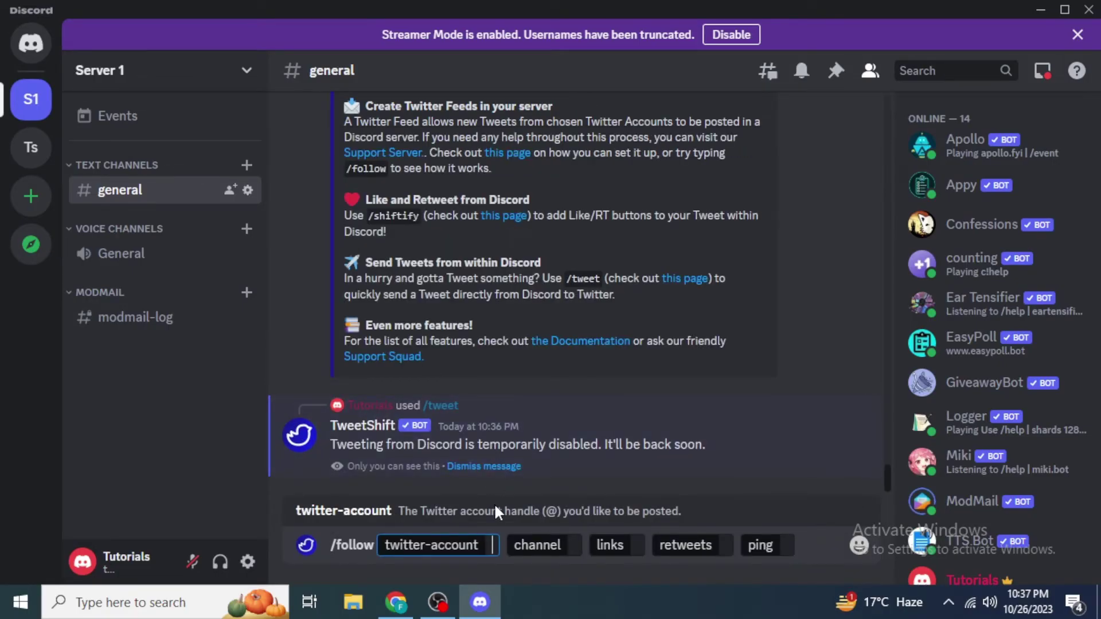
pyautogui.write('@elonmusk')
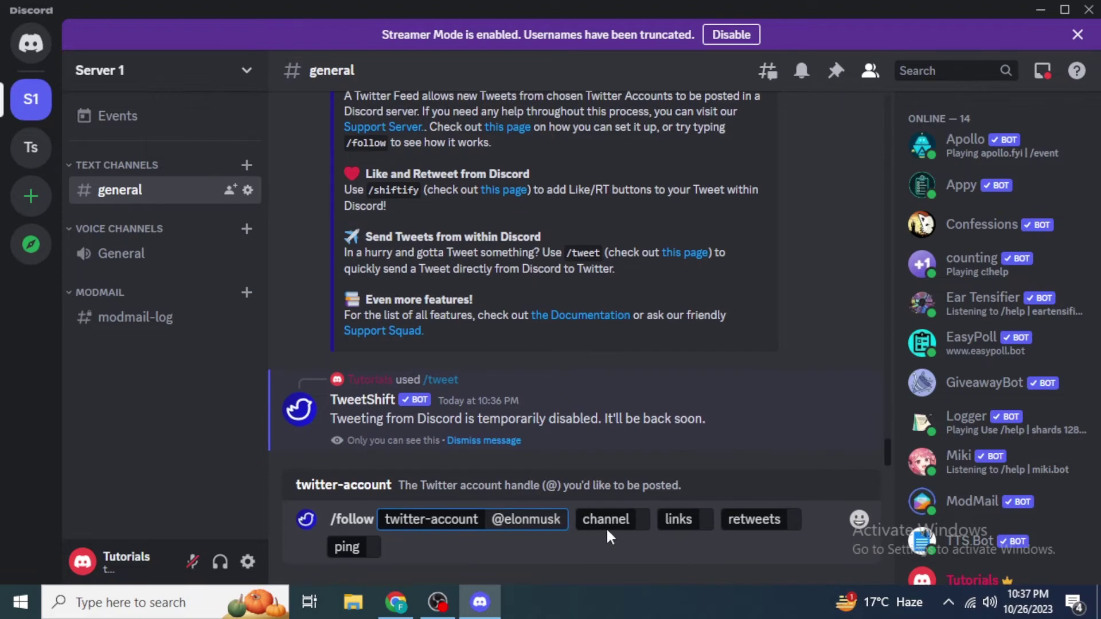
pyautogui.click(642, 519)
pyautogui.click(444, 426)
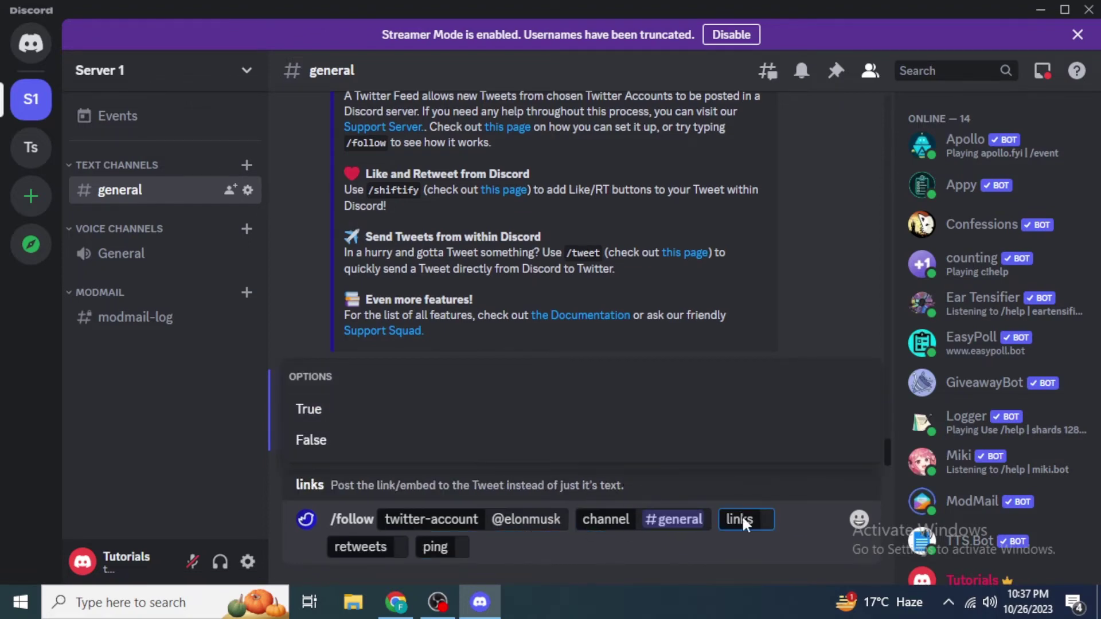
pyautogui.click(388, 407)
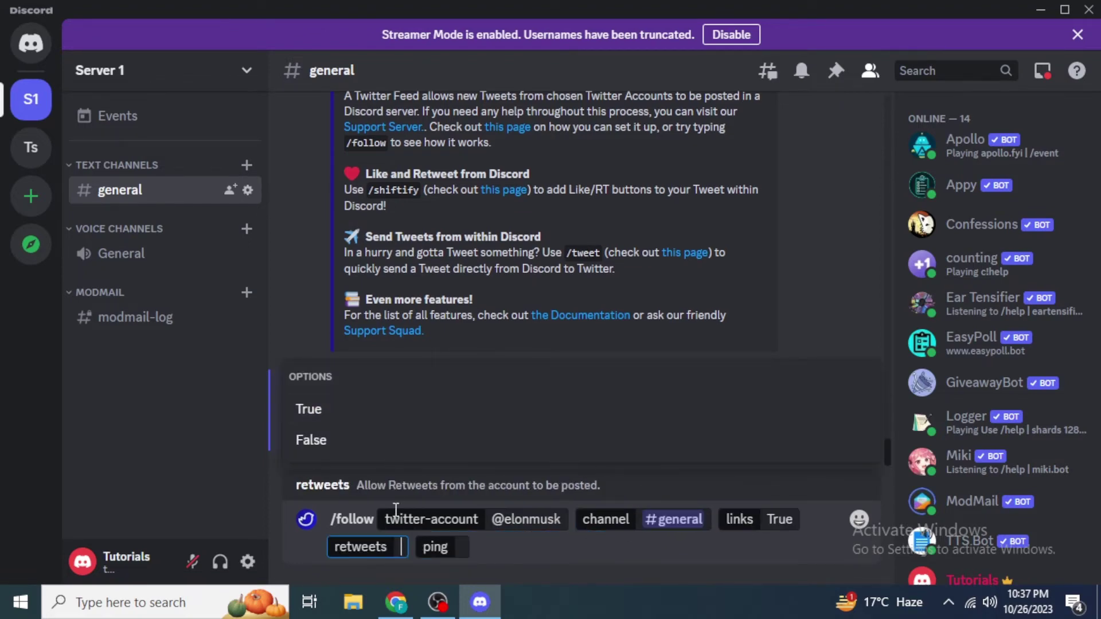
pyautogui.click(352, 408)
pyautogui.click(370, 377)
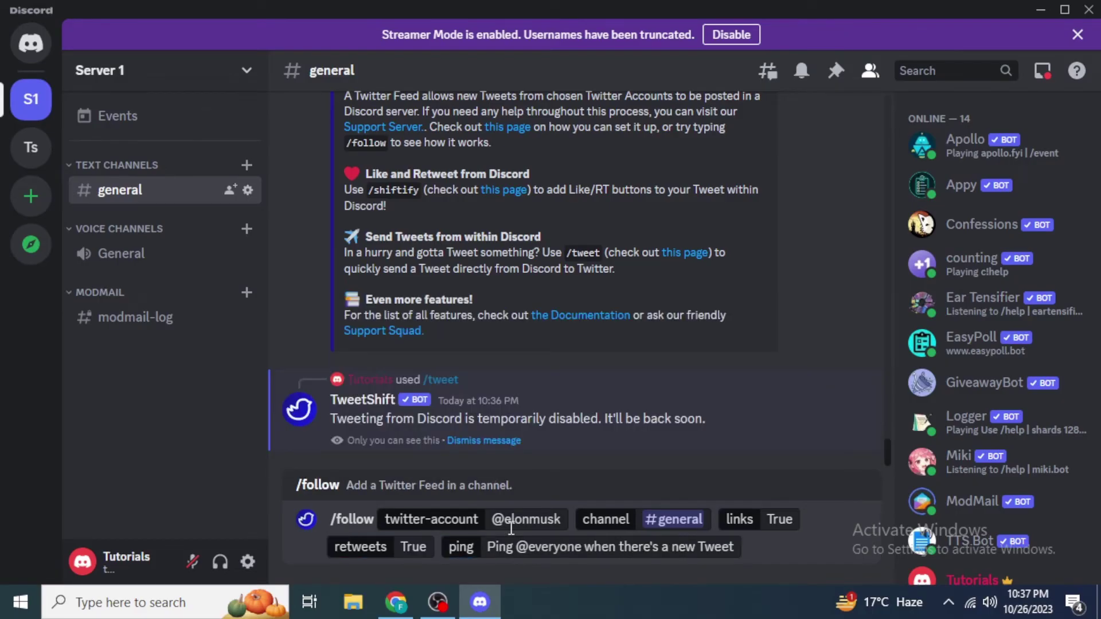
pyautogui.press('Return')
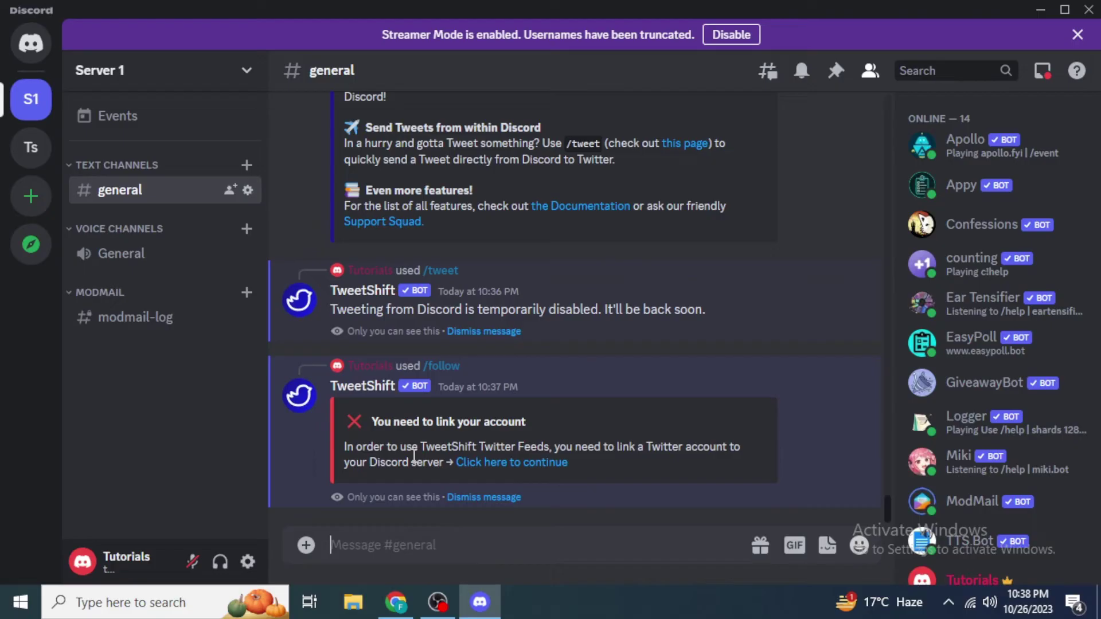
# - Open TweetShift's link-account page, confirming Visit Site when leaving Discord
pyautogui.click(495, 474)
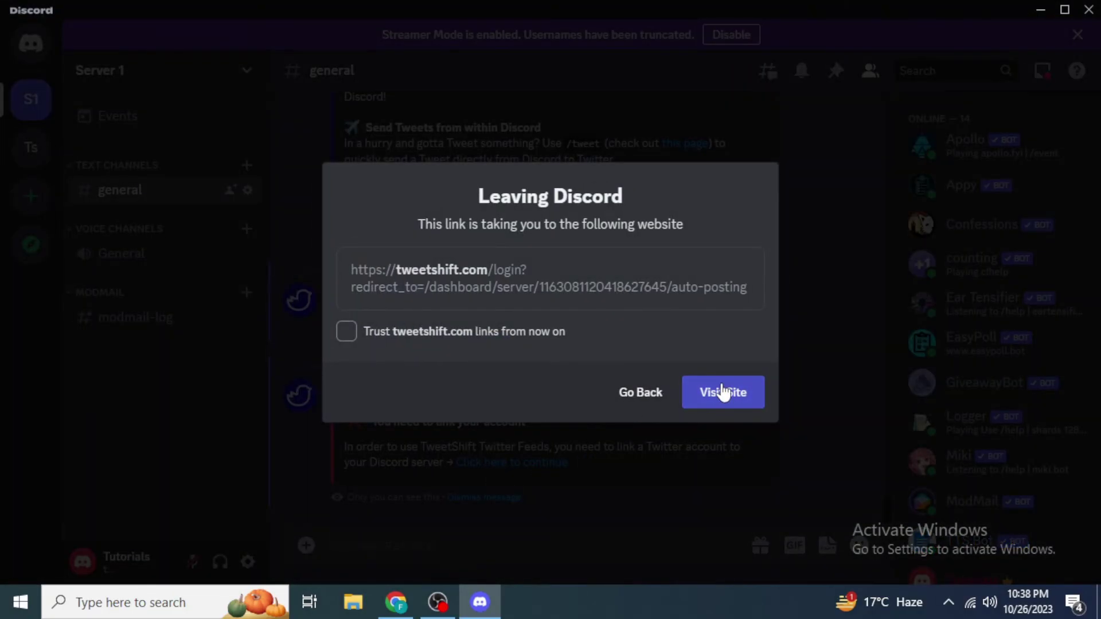
pyautogui.click(723, 393)
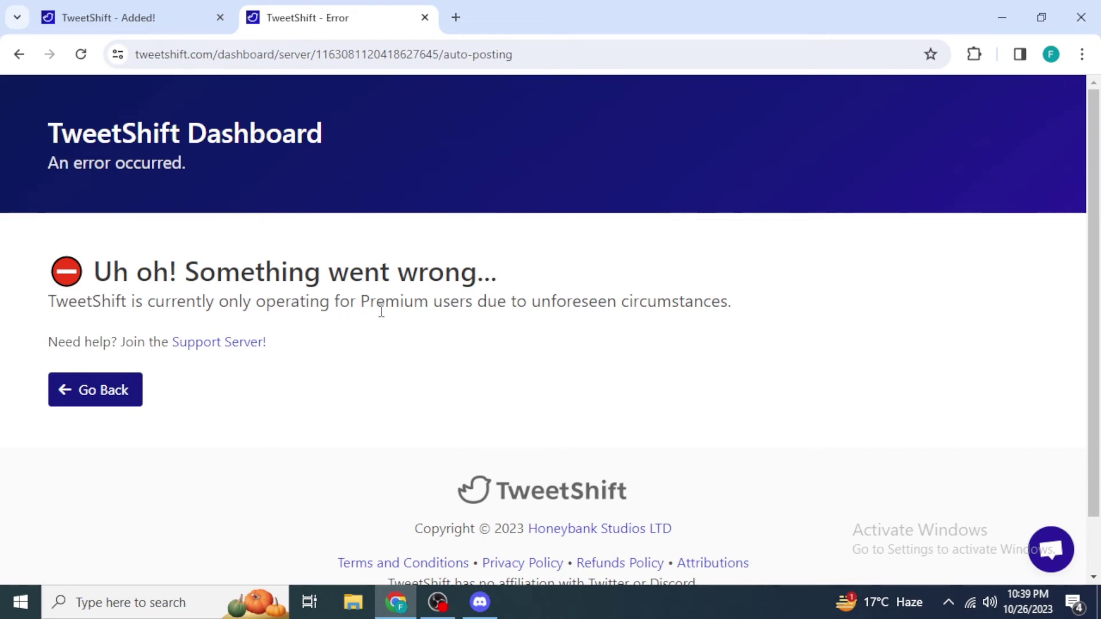
# - Return to the Discord window after seeing the Premium-only error
pyautogui.click(479, 602)
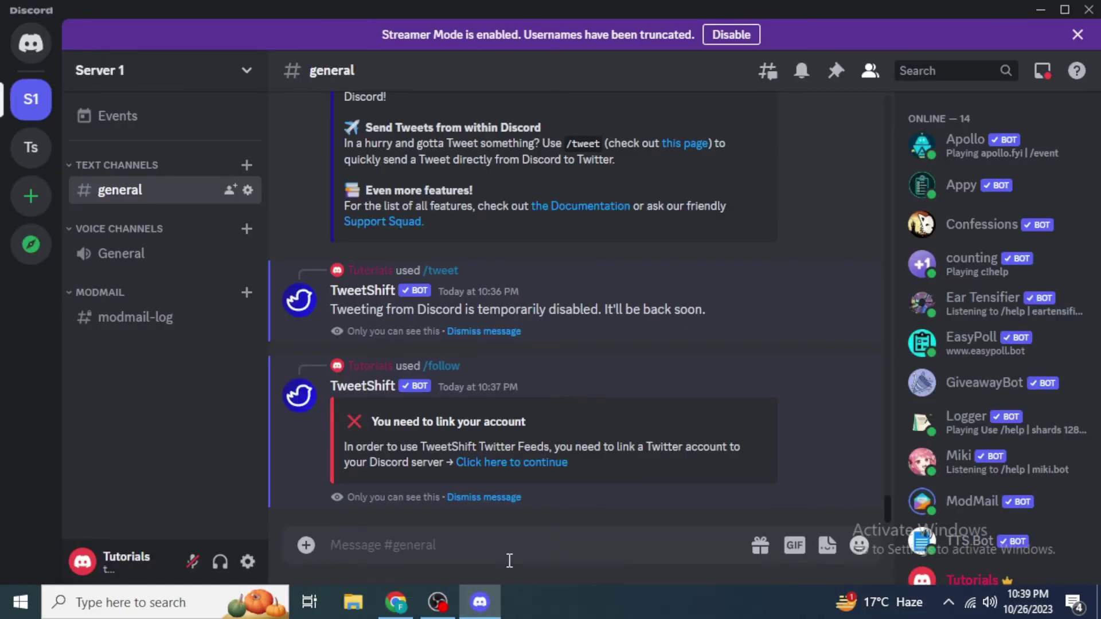
# - Run TweetShift's /dashboard command in #general and open the tweet.sh/dash link in the browser
pyautogui.write('/')
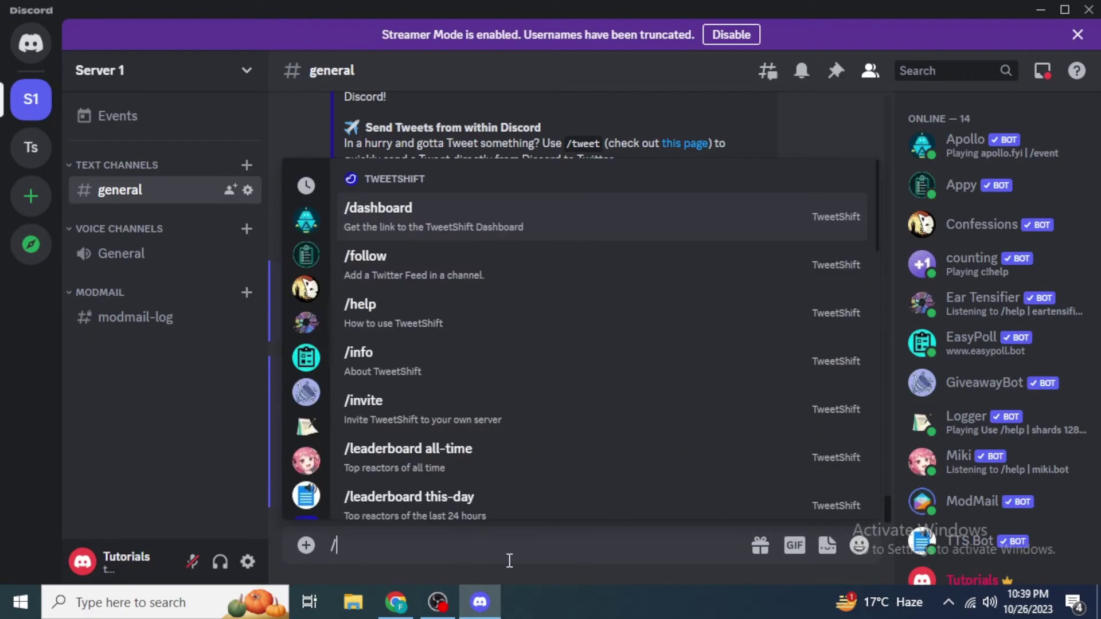
pyautogui.write('dash')
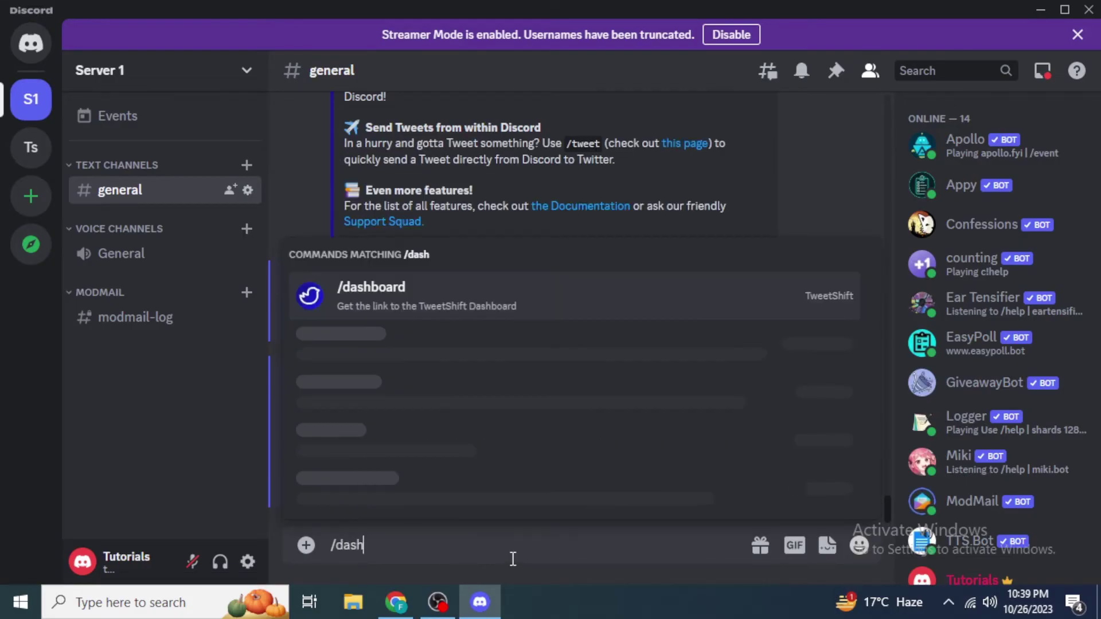
pyautogui.click(391, 489)
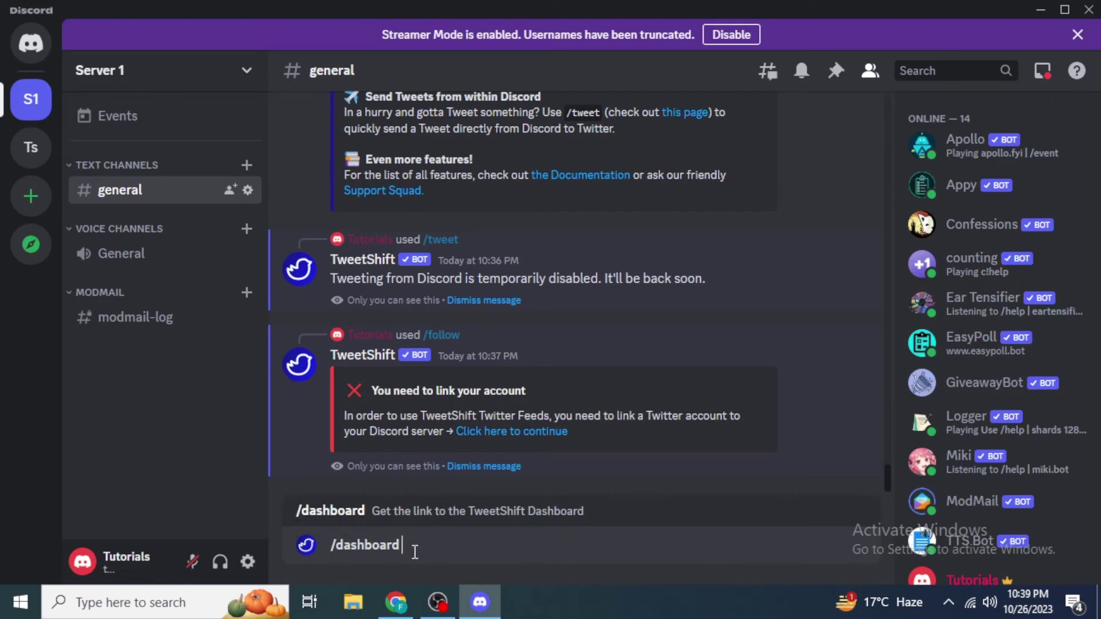
pyautogui.press('Return')
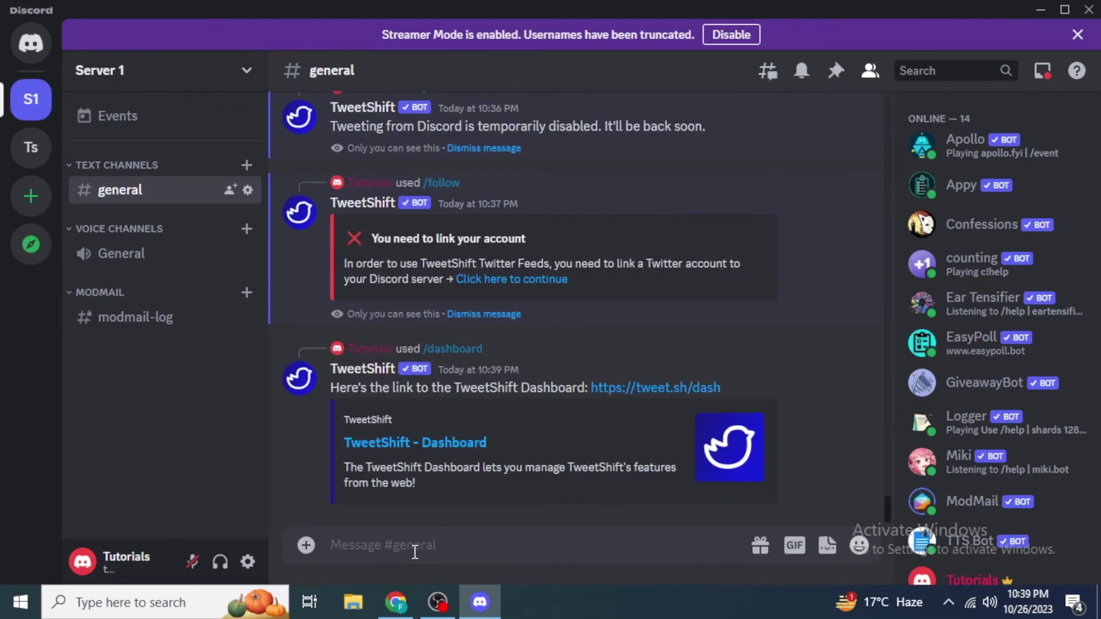
pyautogui.click(385, 449)
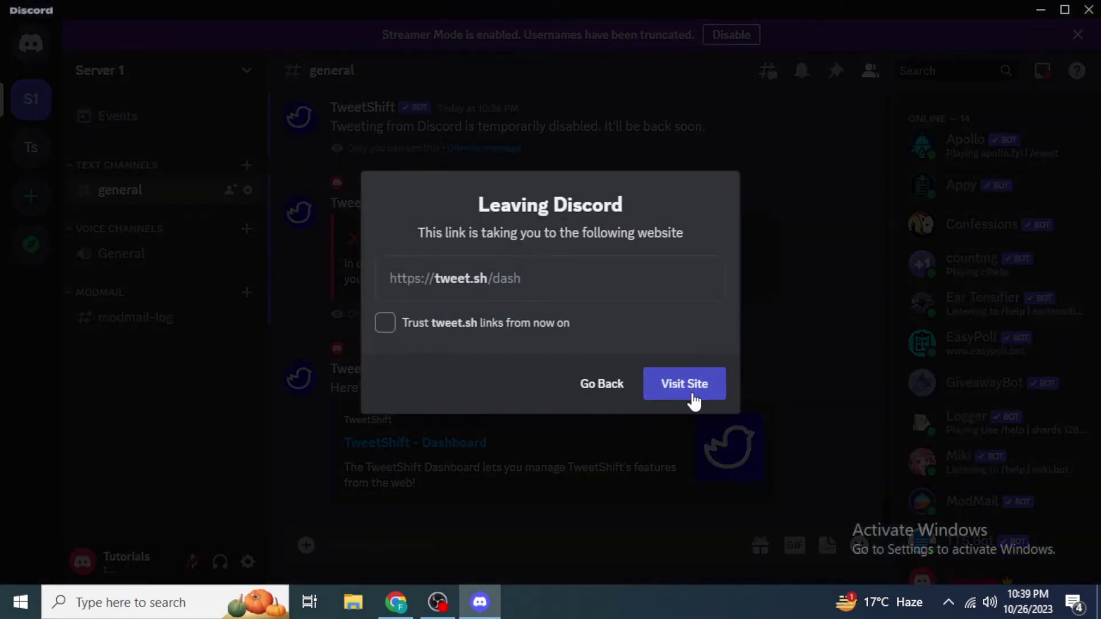
pyautogui.click(690, 395)
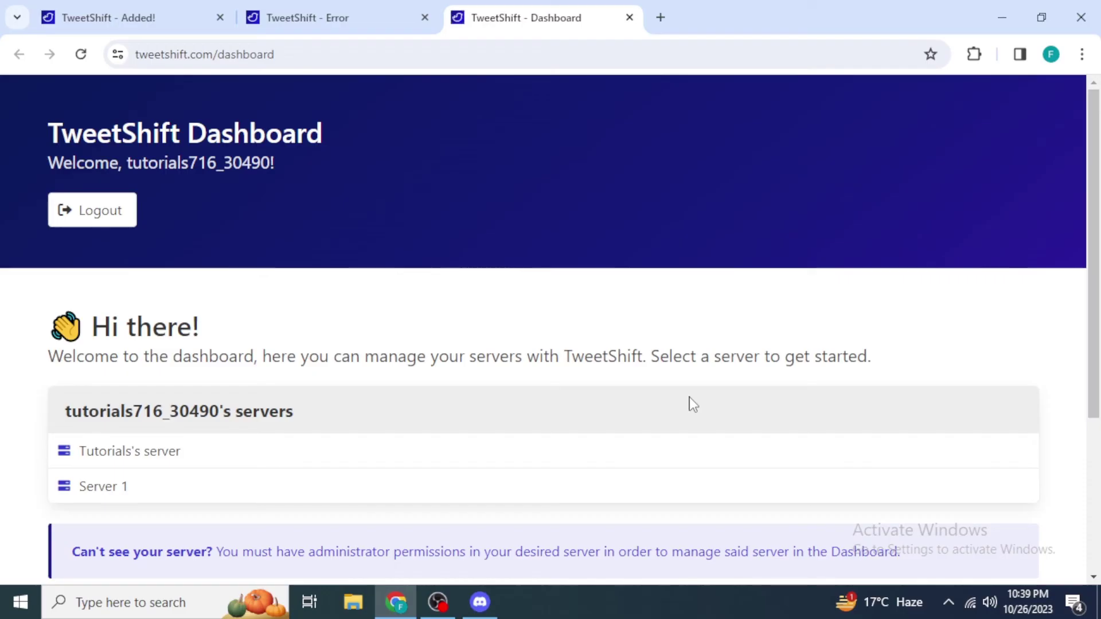
# - Open Server 1 from the dashboard's server list and review its Overview page
pyautogui.scroll(-2, 685, 405)
pyautogui.click(156, 408)
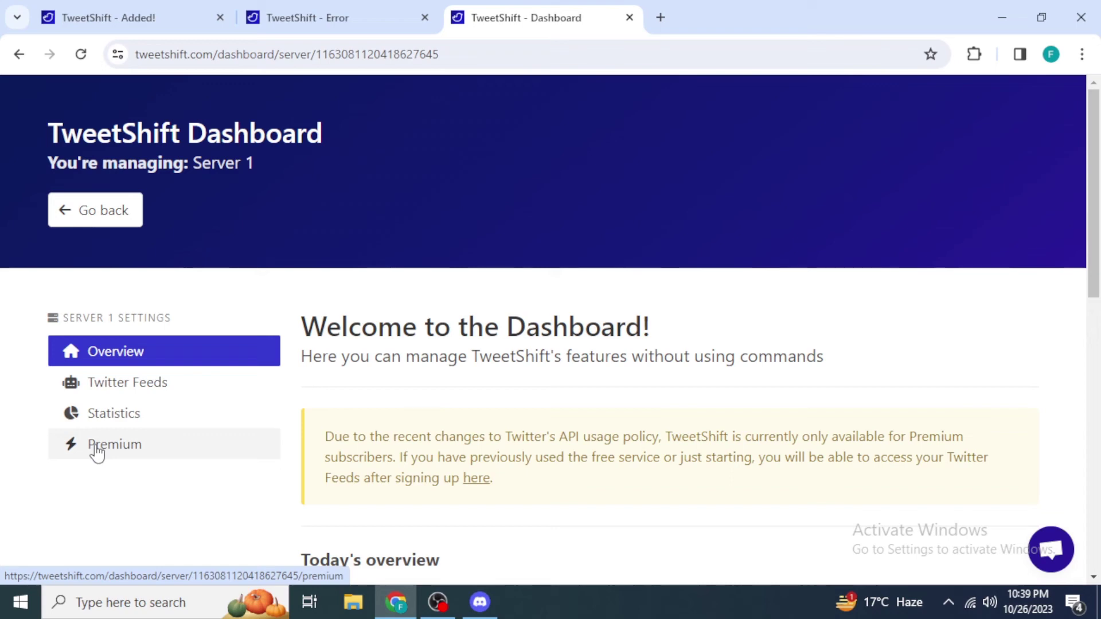
pyautogui.scroll(-5, 393, 373)
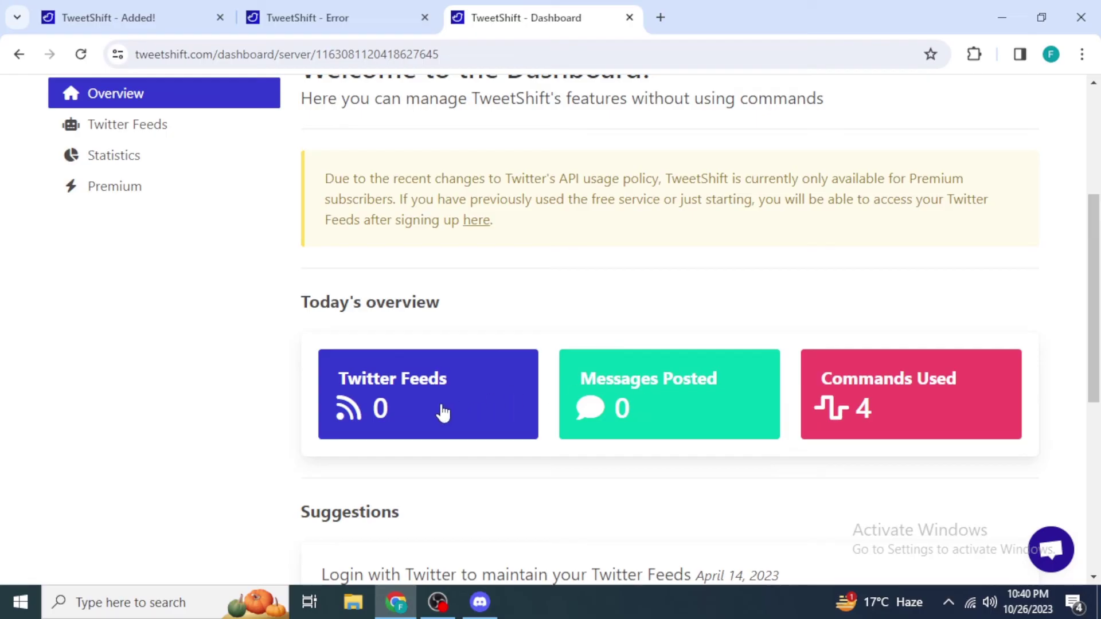
pyautogui.scroll(3, 396, 408)
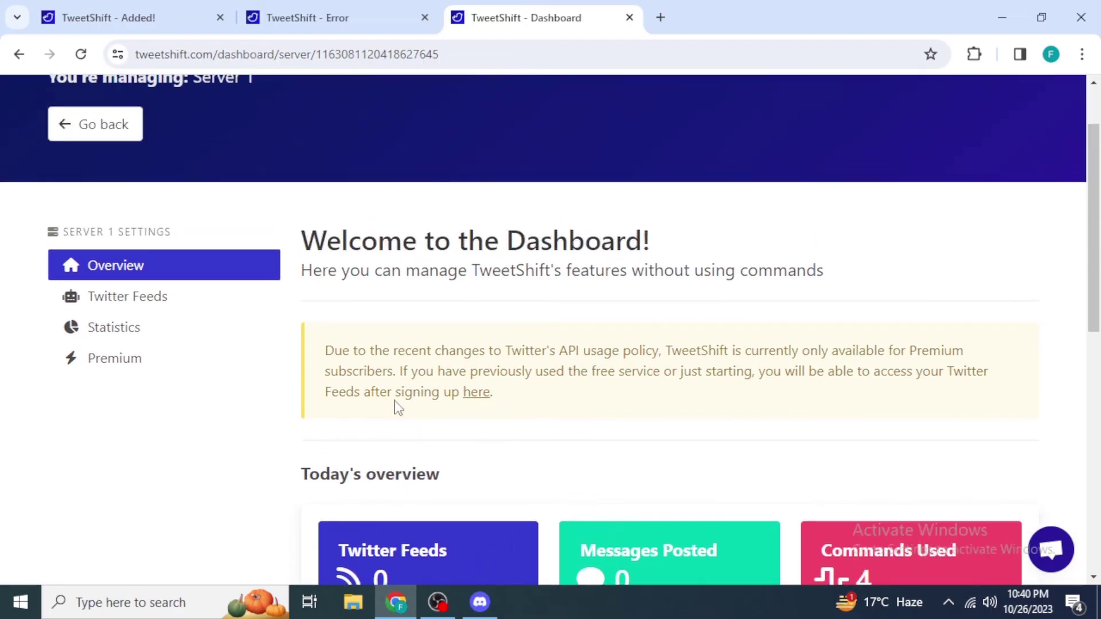
pyautogui.scroll(2, 395, 406)
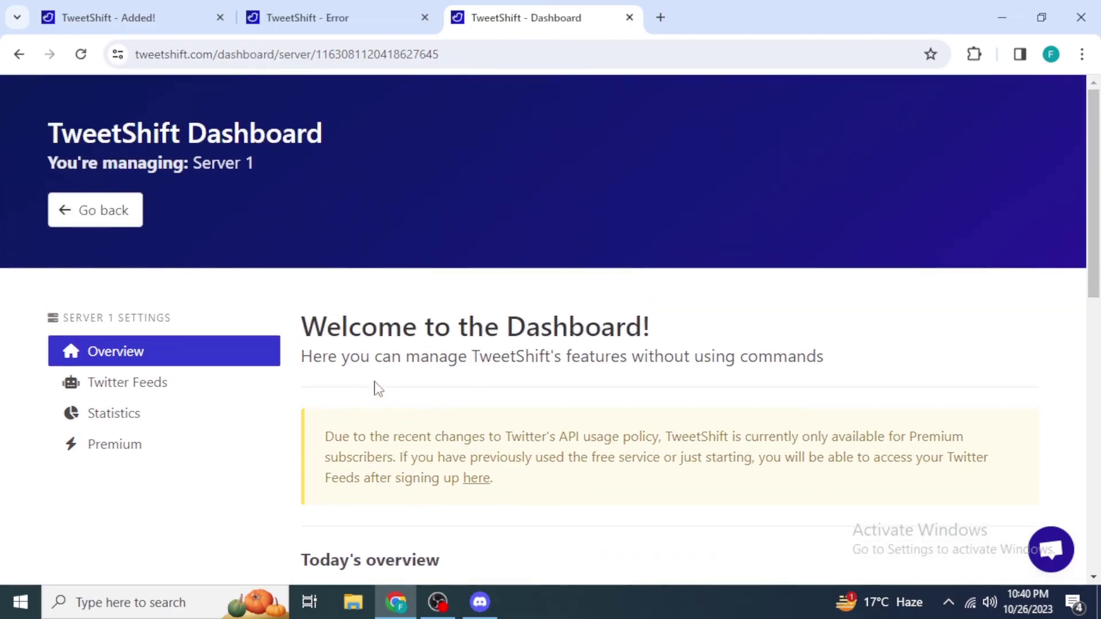
# - Show Server 1's Premium plans: Premium Monthly $2.50/month and Premium Annual $25/year
pyautogui.click(115, 444)
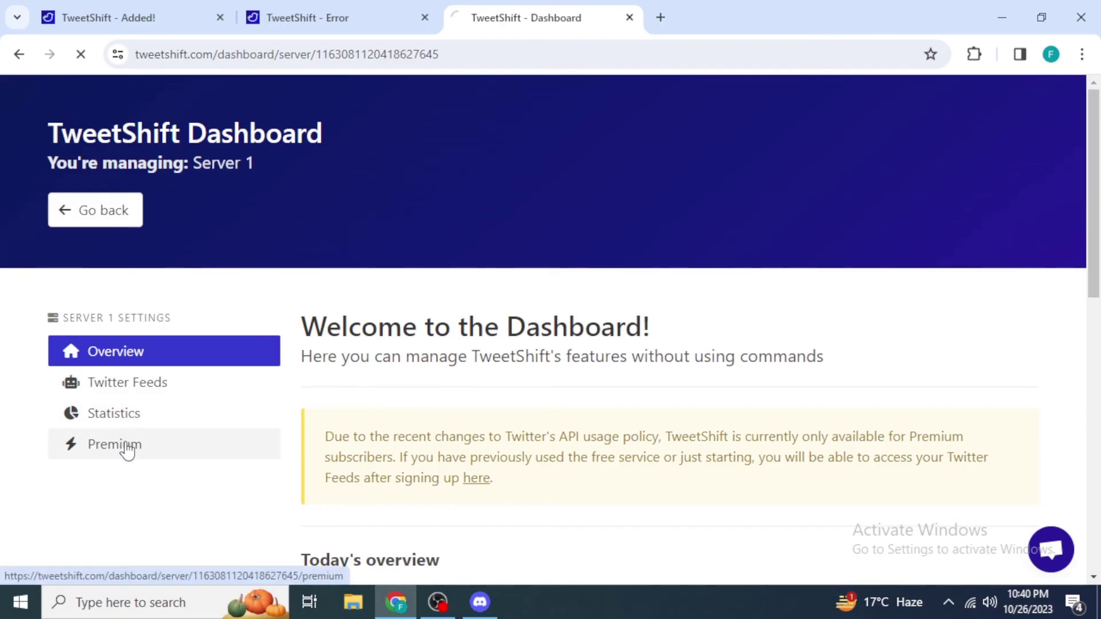
pyautogui.scroll(-3, 127, 450)
pyautogui.scroll(-10, 128, 451)
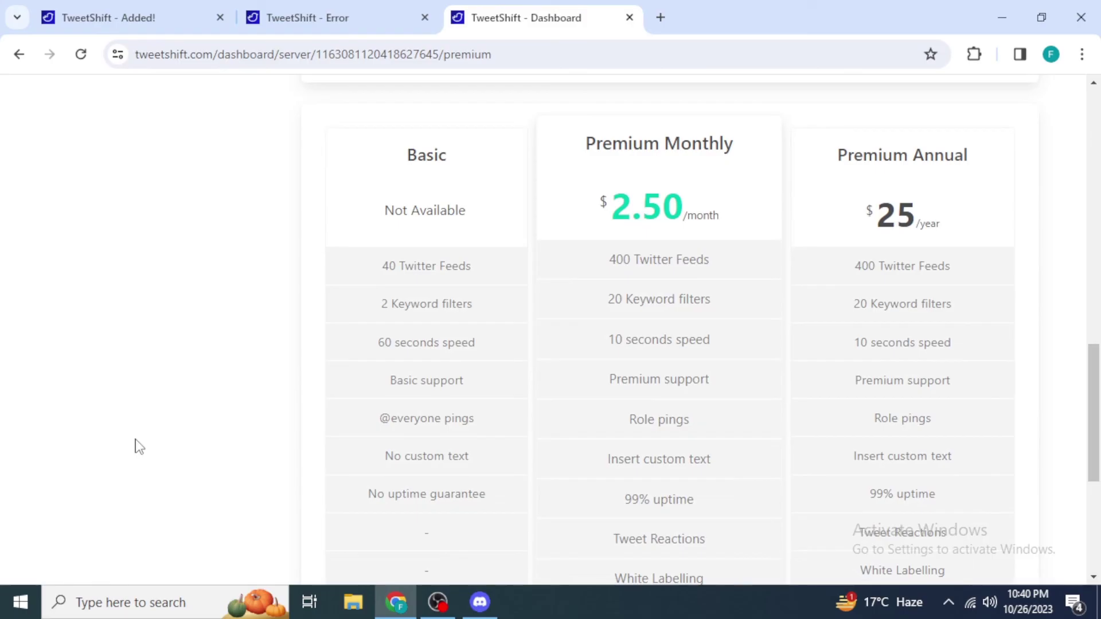
pyautogui.scroll(-3, 573, 465)
pyautogui.scroll(3, 599, 464)
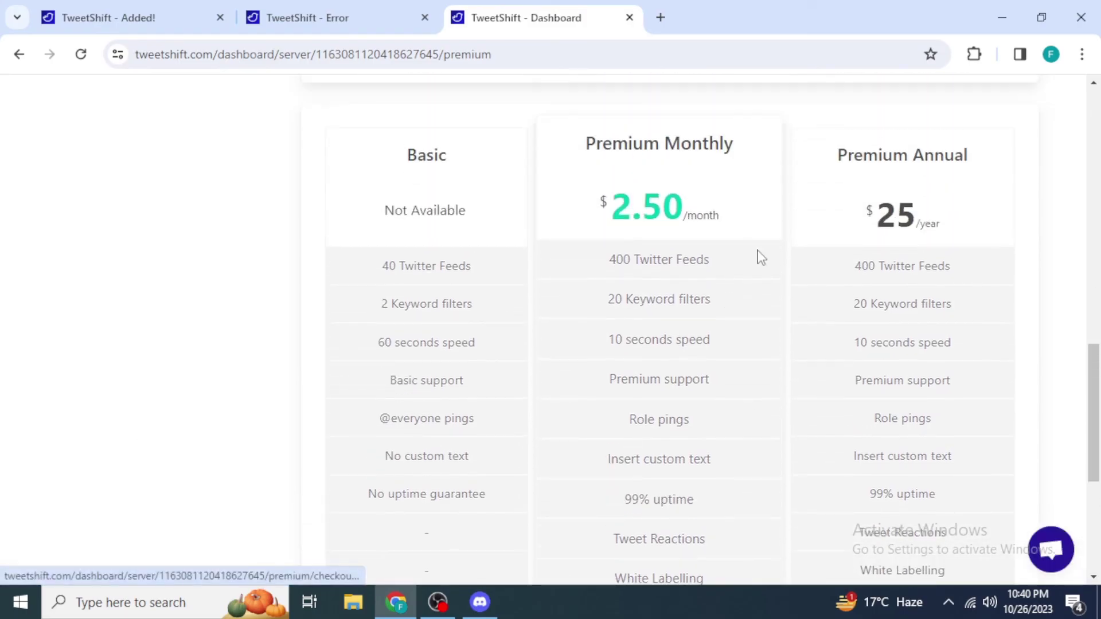